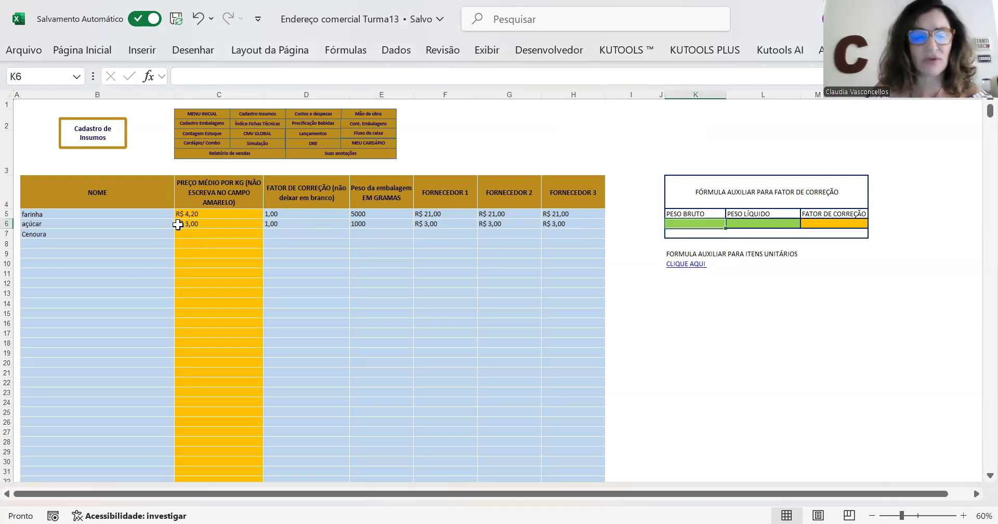
Enter a gross weight of 546 and a net weight of 490 in the correction factor helper table.
type("546")
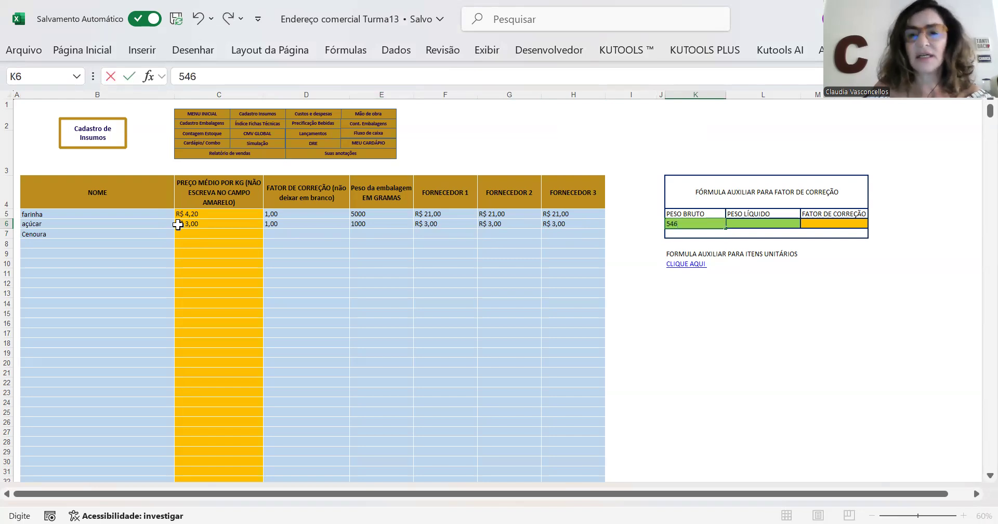
key("Tab")
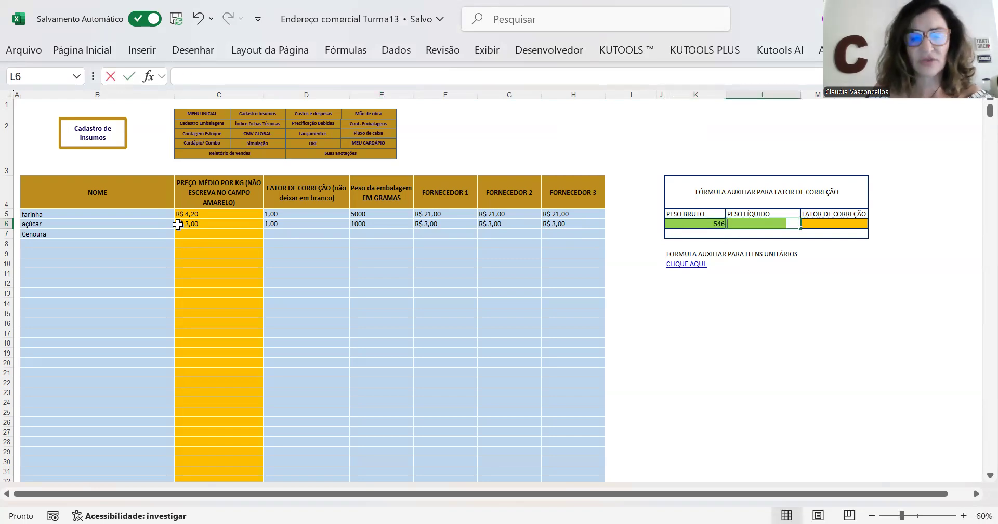
type("490")
key("Return")
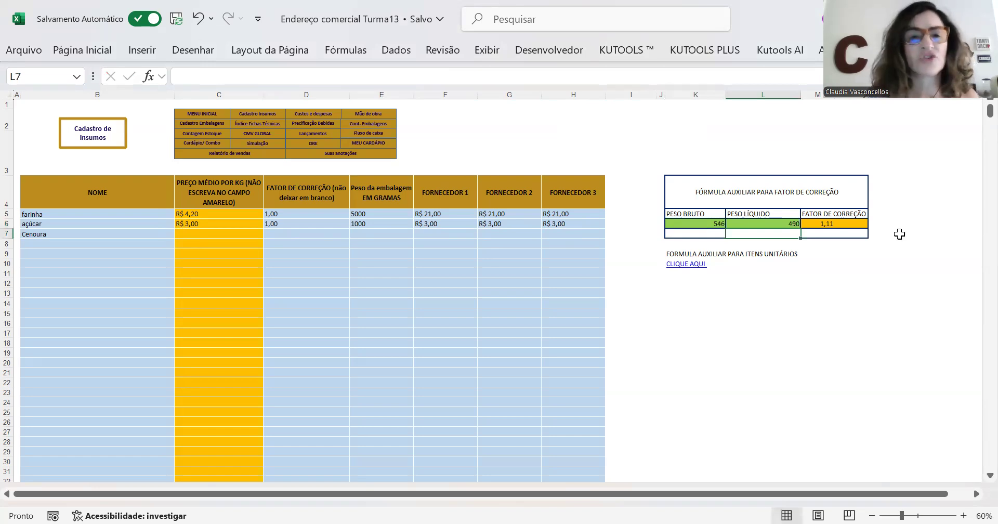
Give the Cenoura ingredient a correction factor of 1,11 and a package weight of 1000 grams.
left_click(280, 232)
type("1,11")
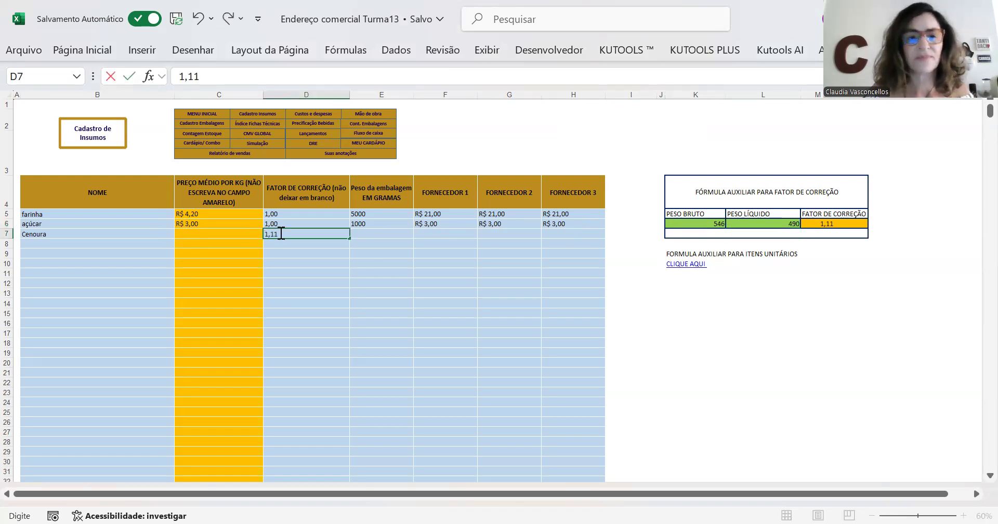
key("Tab")
type("1")
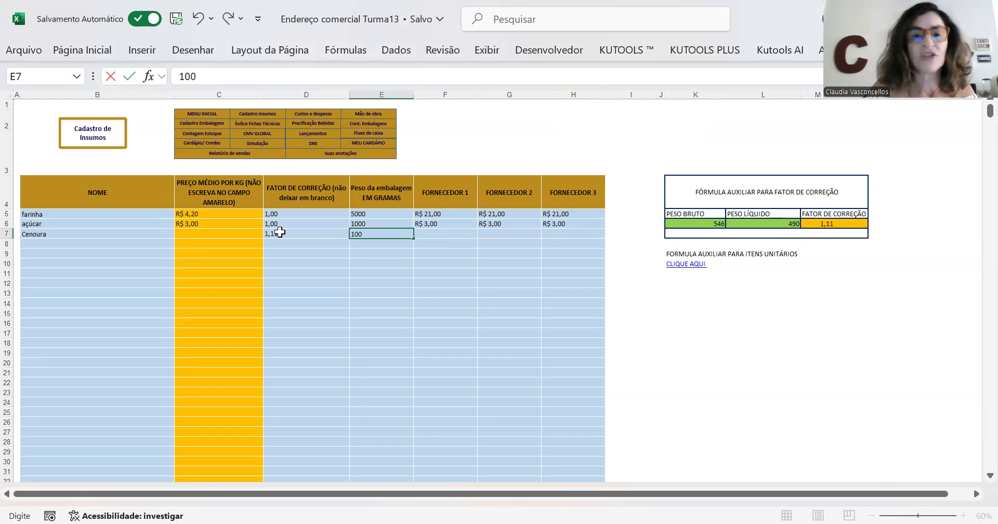
type("000")
key("Tab")
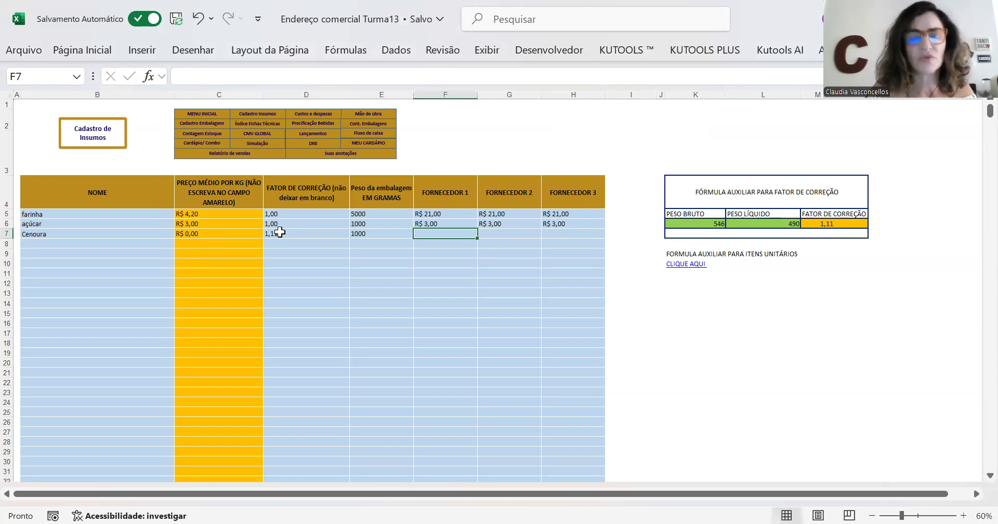
Set Cenoura's price to R$ 5,00 for each of the three suppliers.
type("5")
key("Tab")
type("5")
key("Tab")
type("5")
key("Tab")
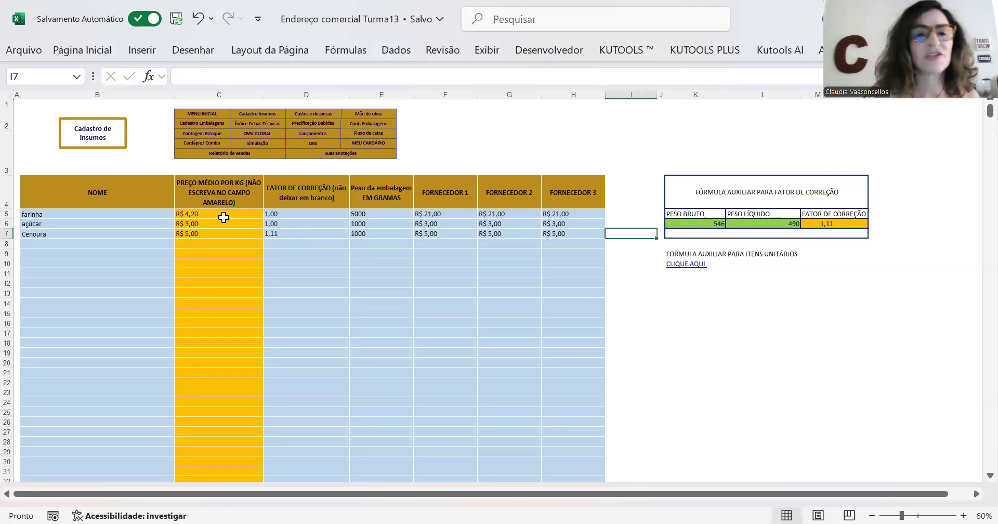
Return to the initial menu and open the Custos e despesas sheet.
left_click(206, 114)
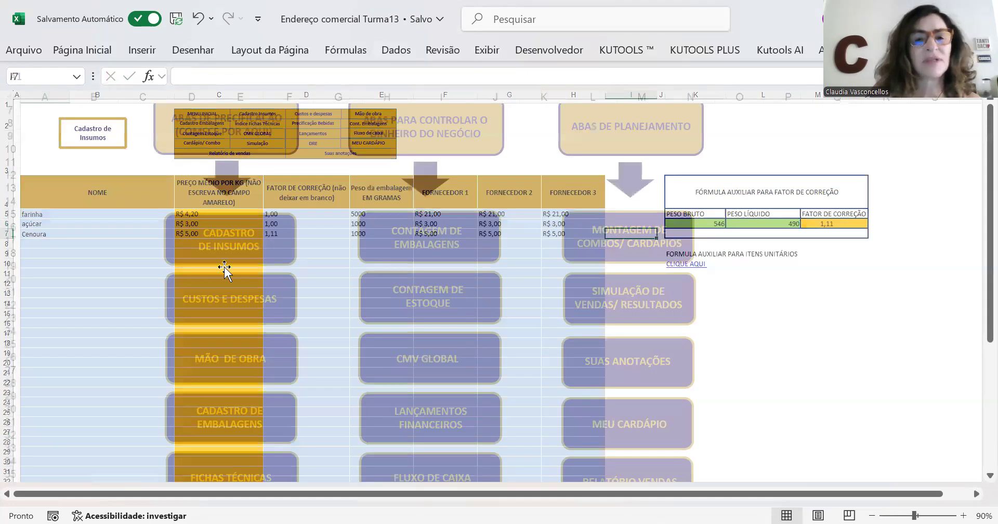
left_click(215, 306)
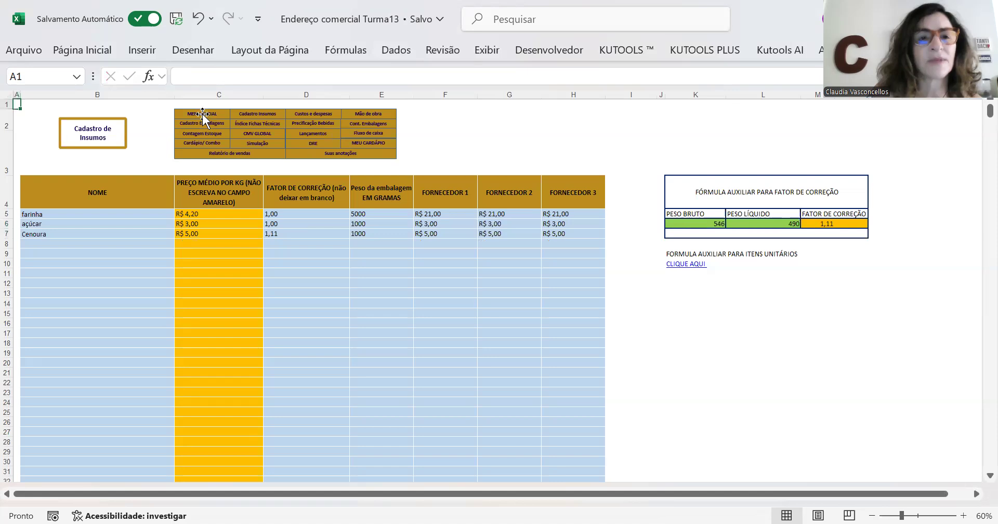
left_click(202, 114)
left_click(218, 373)
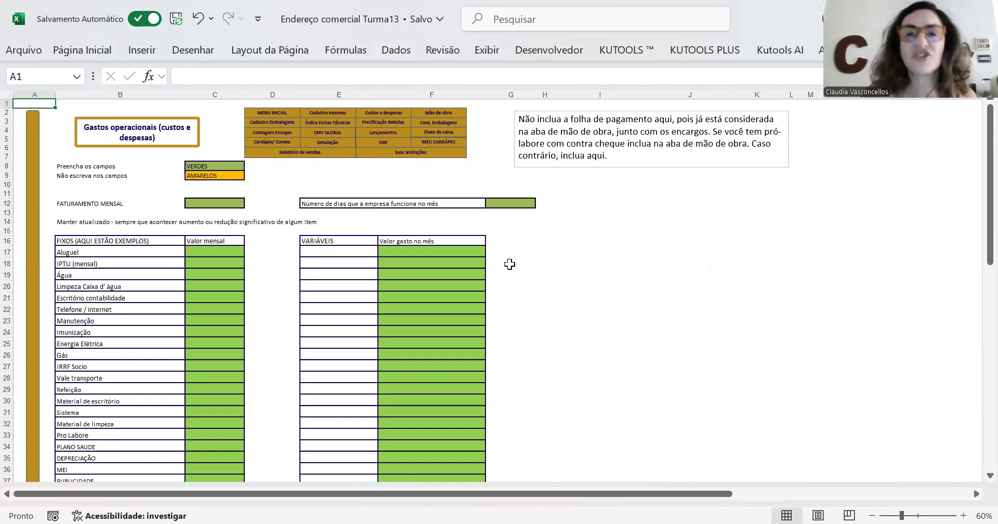
Set the monthly revenue to R$ 12.000,00 and the number of business days per month to 22.
left_click(225, 203)
type("120000")
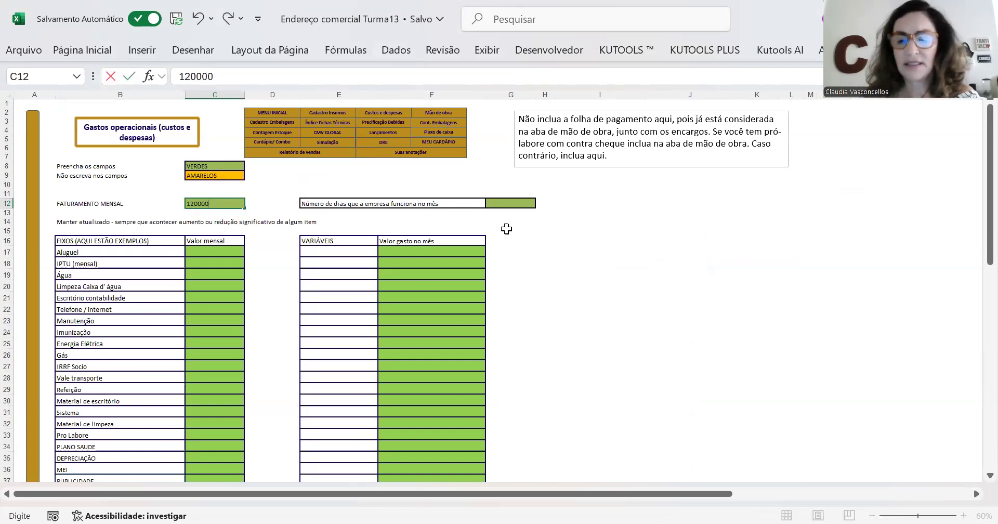
left_click(522, 203)
type("22")
left_click(601, 292)
Enter fixed monthly costs of R$ 1.256,00 for Aluguel and R$ 567,00 for Água.
left_click(218, 253)
type("1.2")
type("56")
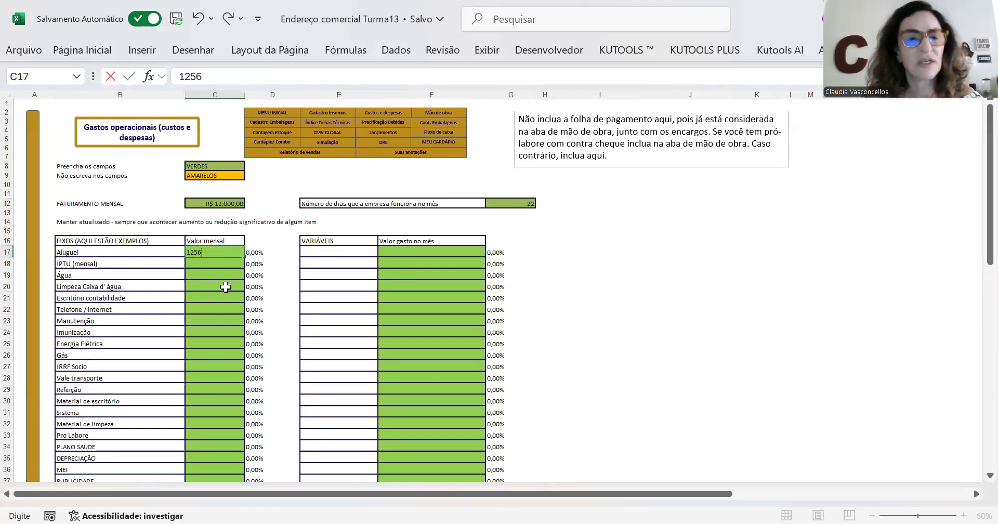
left_click(226, 287)
left_click(219, 275)
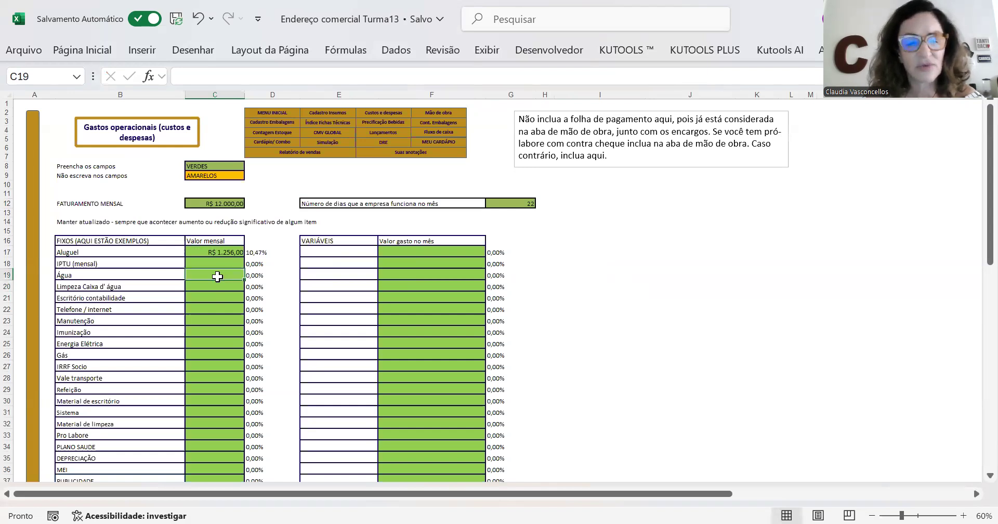
type("567")
left_click(225, 360)
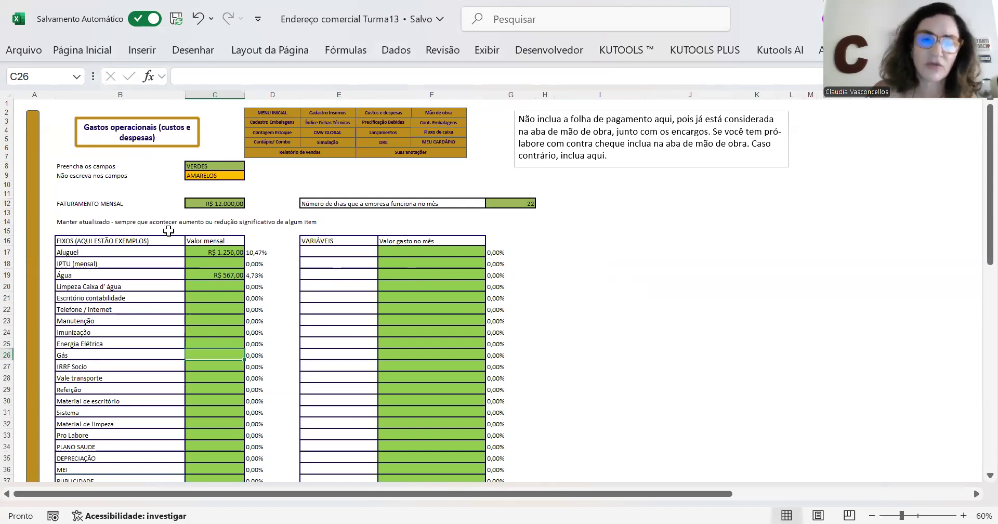
Check the freezer's final value in the depreciation table and enter R$ 68,00 as the monthly DEPRECIAÇÃO fixed cost.
scroll(580, 290, "down", 2)
scroll(580, 290, "down", 8)
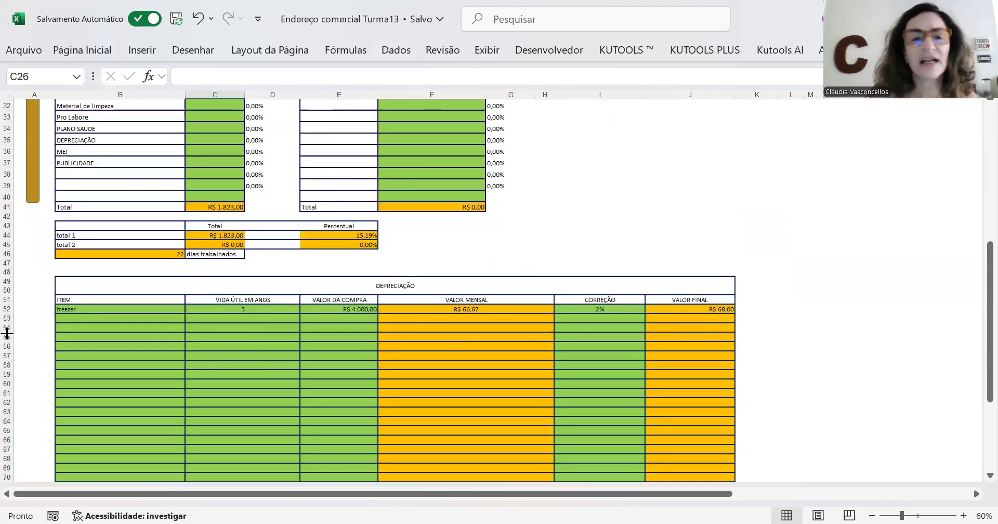
scroll(175, 317, "up", 3)
scroll(175, 316, "up", 1)
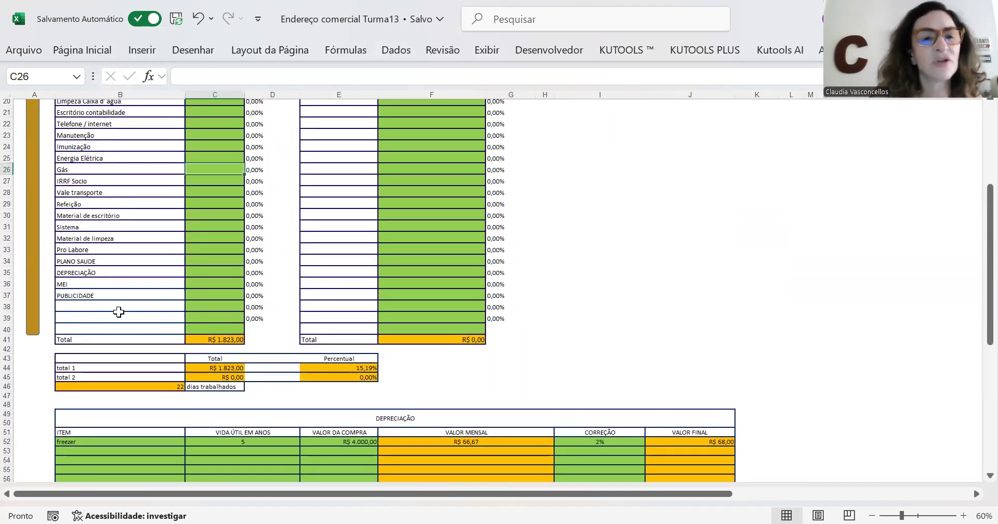
left_click(207, 273)
type("68")
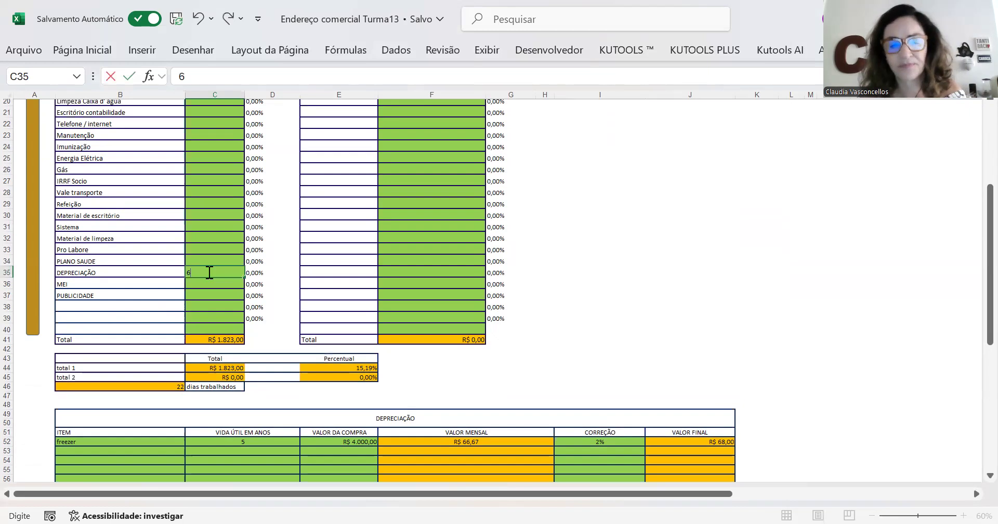
left_click(556, 219)
Go back to the initial menu and open the Mão de obra sheet.
scroll(556, 218, "up", 6)
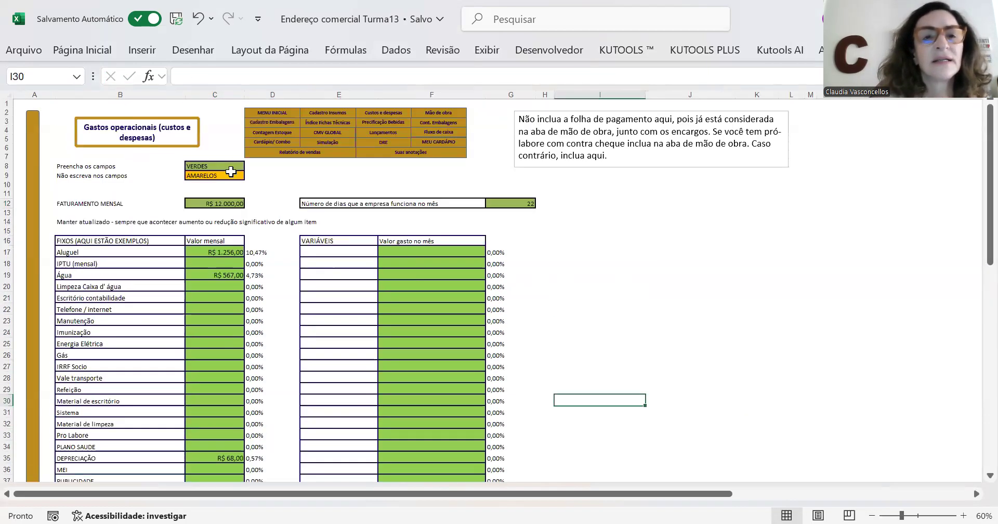
left_click(281, 119)
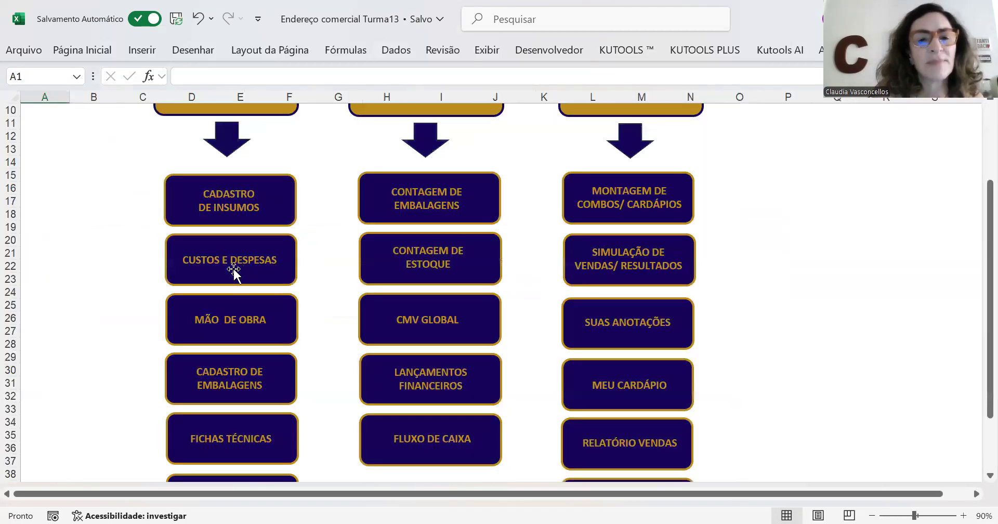
left_click(228, 252)
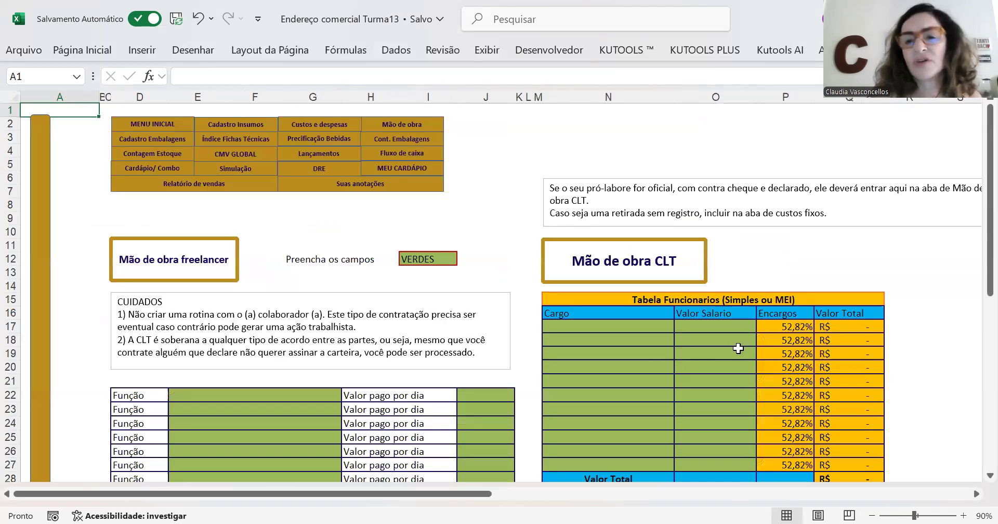
Add a cozinheiro with a salary of R$ 1.600,00 to the first row of the CLT employee table.
scroll(397, 340, "down", 3)
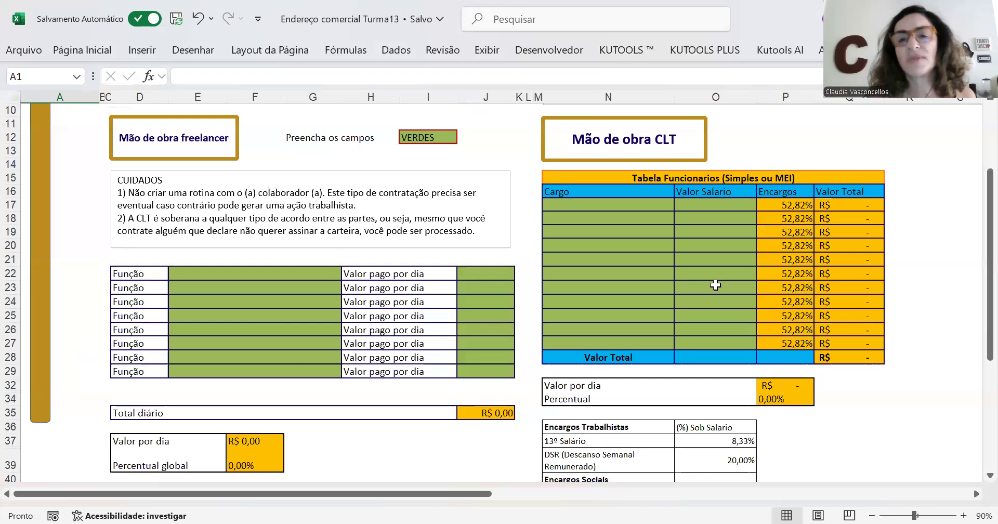
scroll(710, 288, "down", 1)
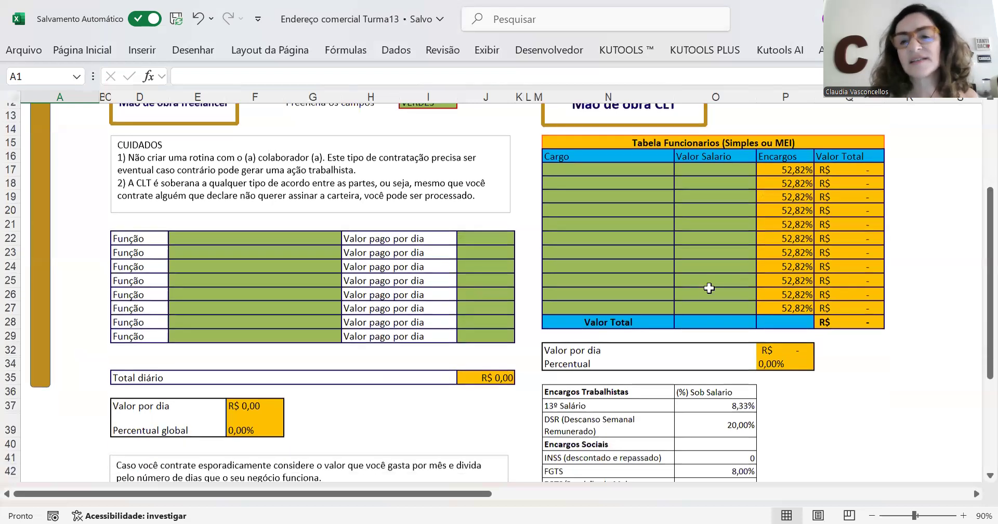
scroll(709, 287, "down", 2)
scroll(654, 352, "up", 2)
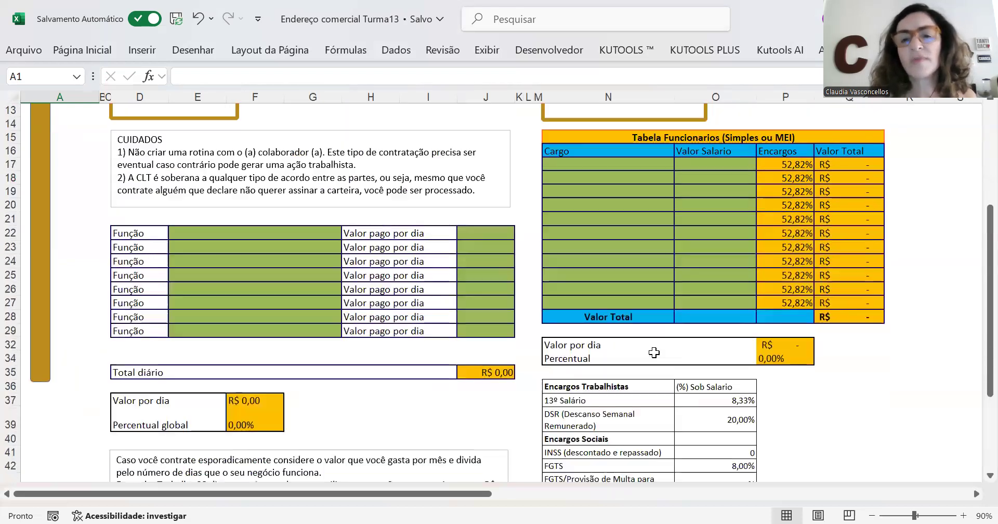
scroll(654, 353, "up", 2)
scroll(616, 252, "up", 1)
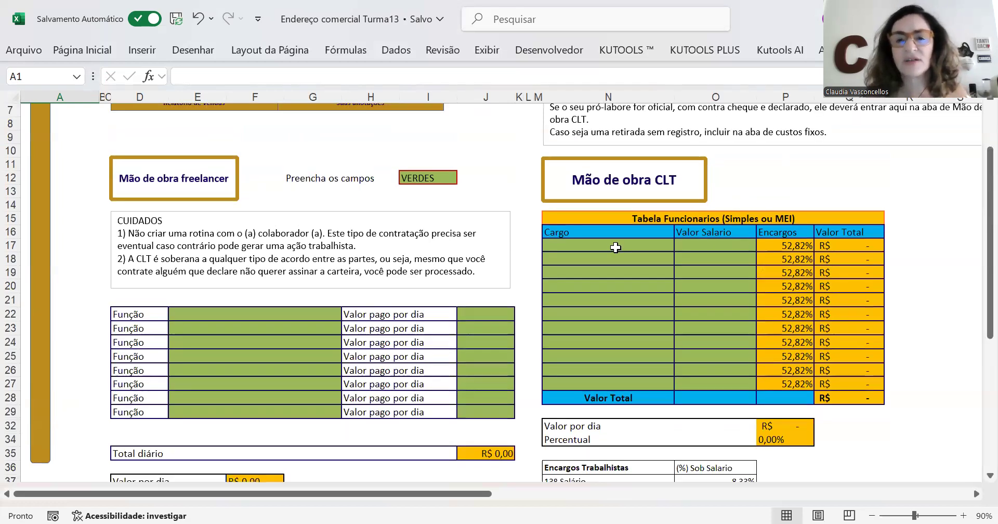
left_click(615, 247)
type("co")
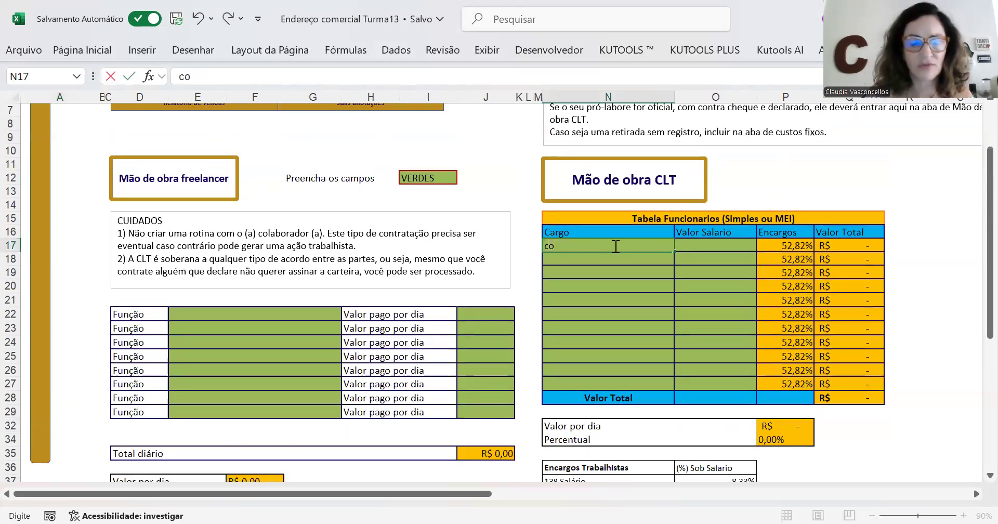
type("zinheiro")
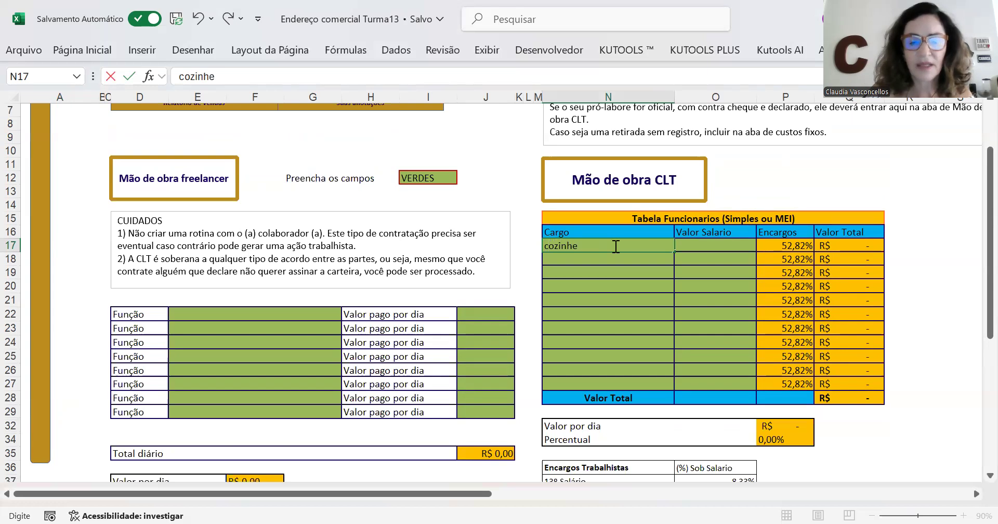
left_click(700, 244)
type("1.60")
type("00")
left_click(907, 300)
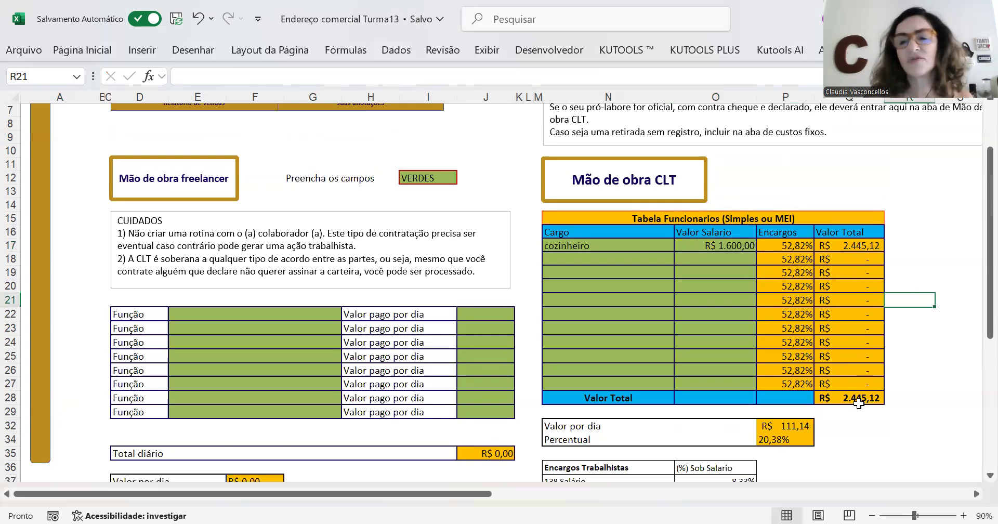
Return to the initial menu and open the Cadastro de Embalagens sheet.
scroll(462, 275, "up", 2)
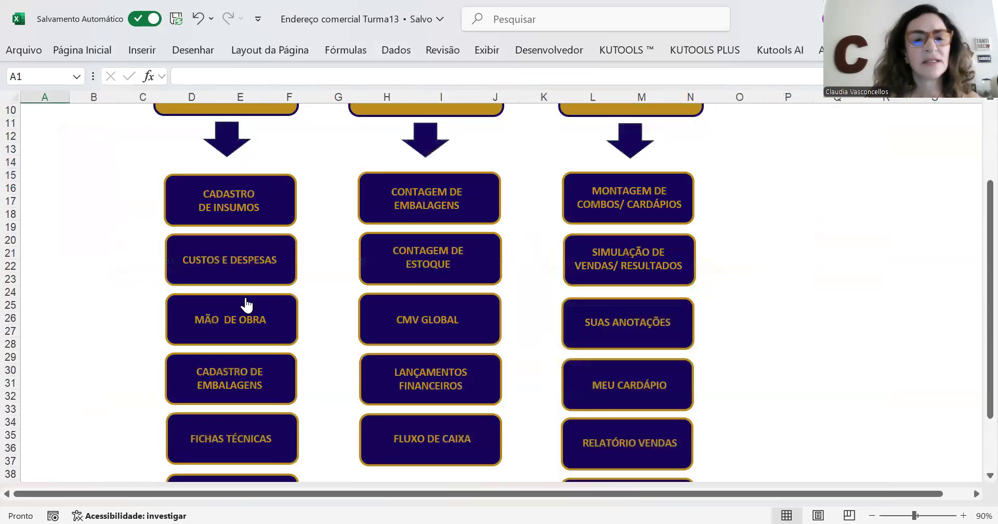
scroll(245, 305, "down", 2)
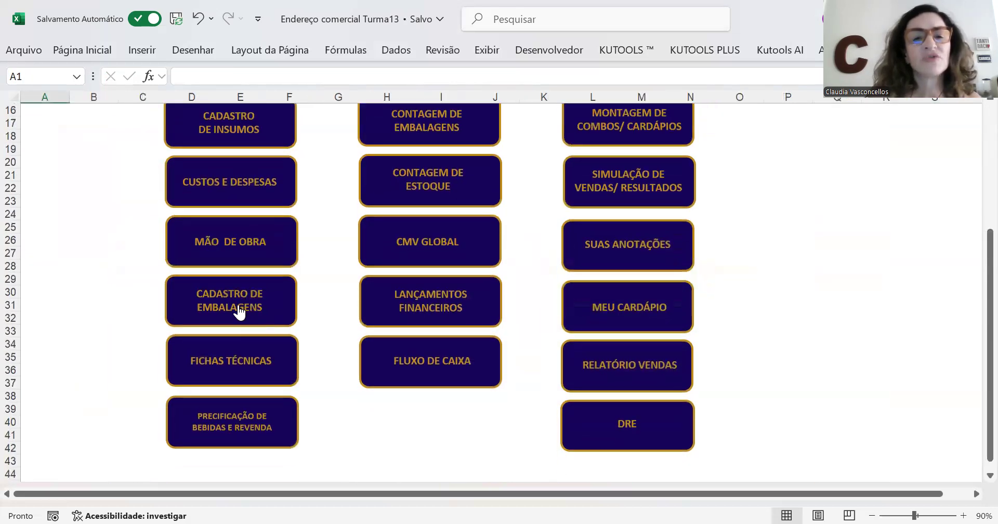
left_click(241, 306)
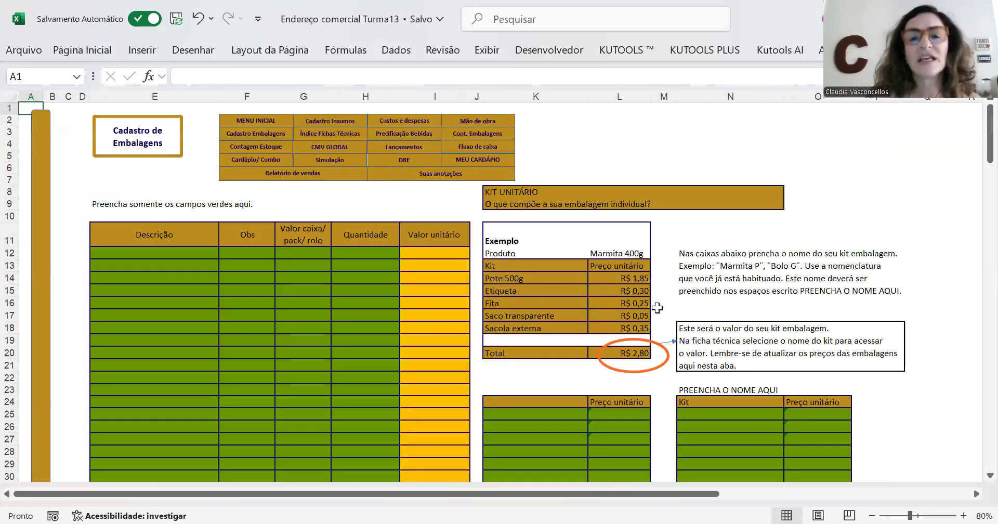
Register the packaging item pote in the first row with a pack price of R$ 230,00 and a quantity of 100.
scroll(578, 395, "down", 1)
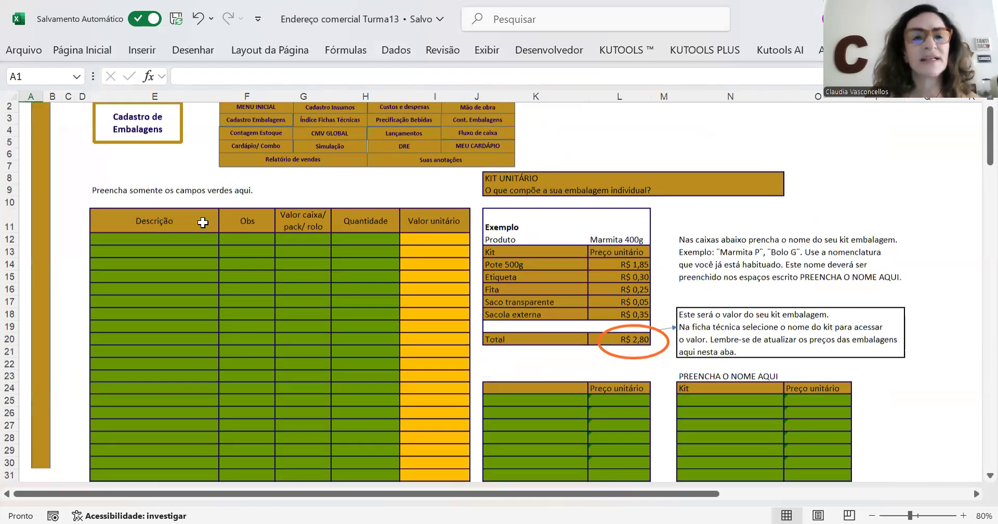
scroll(205, 201, "down", 2)
left_click(183, 182)
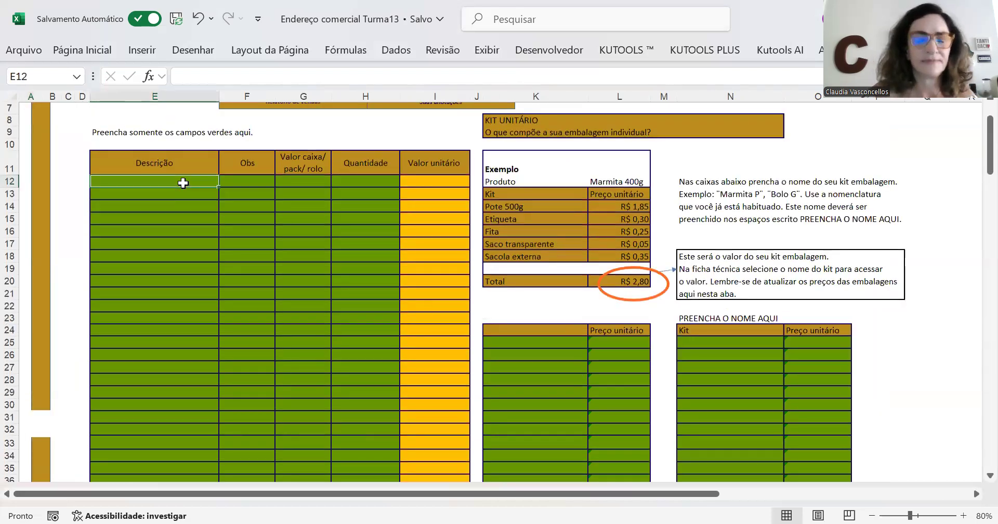
type("pote")
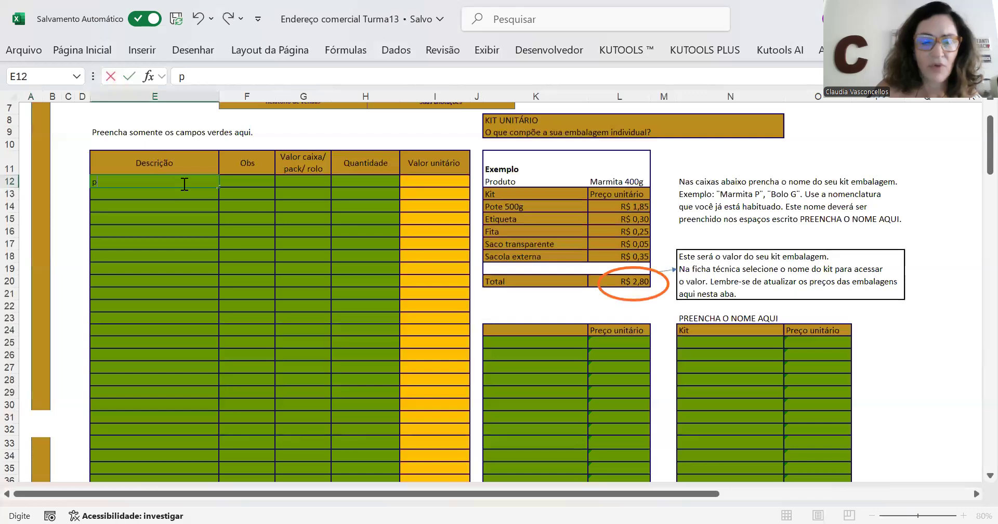
key("Tab")
key("Tab")
type("230")
key("Tab")
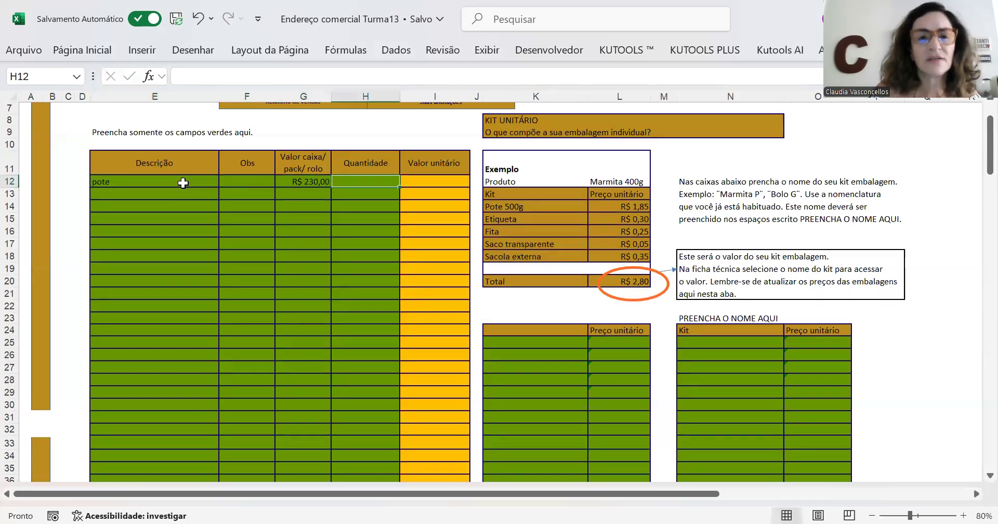
type("100")
key("Return")
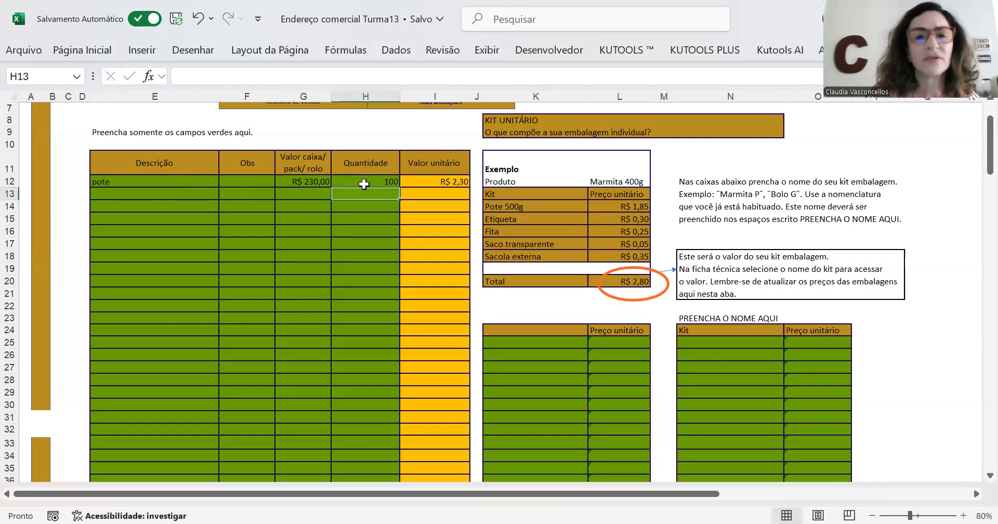
Register the packaging item saco plático in the second row with a pack price of R$ 120,00 and a quantity of 850.
left_click(130, 195)
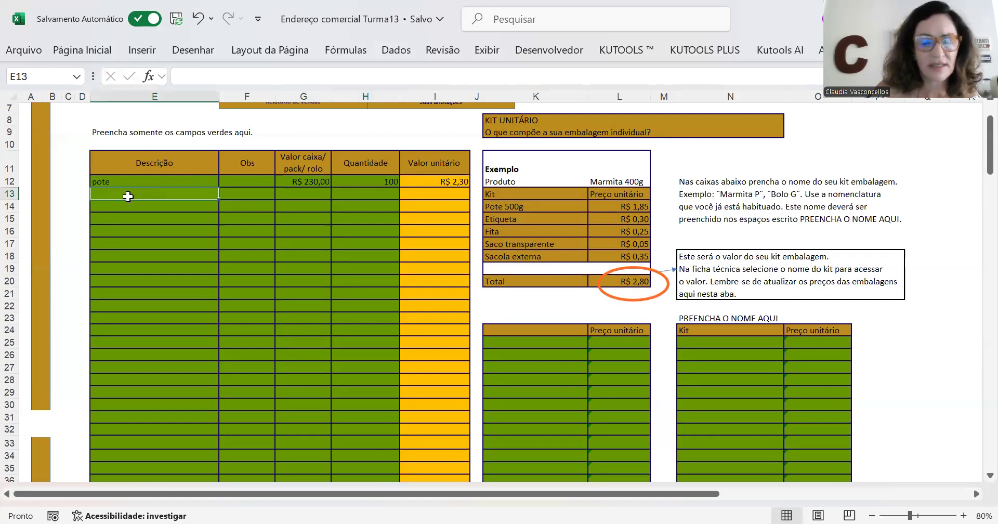
type("saco plático")
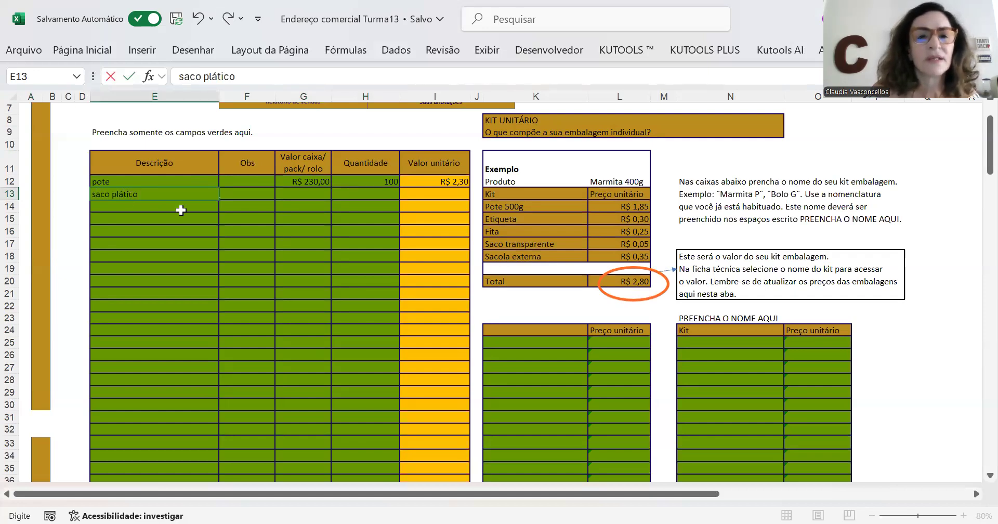
left_click(304, 193)
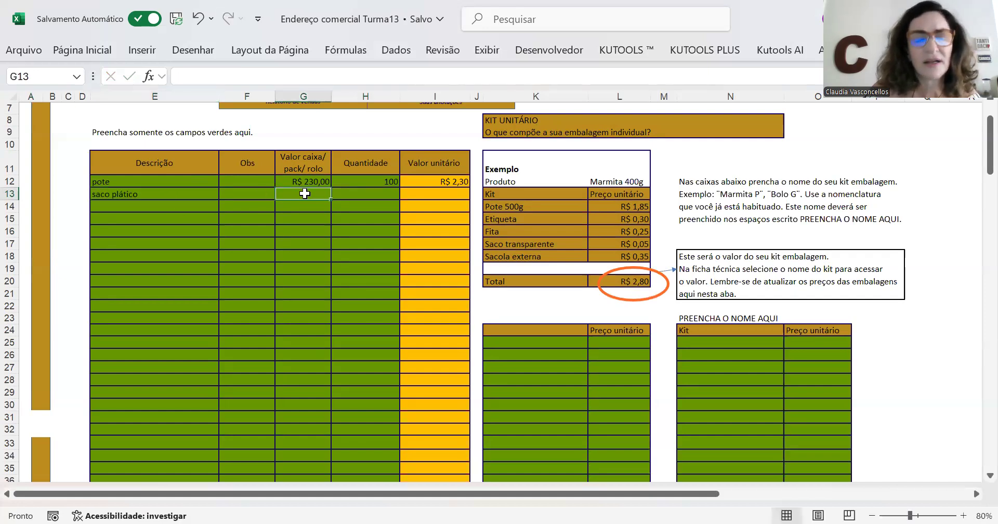
type("120")
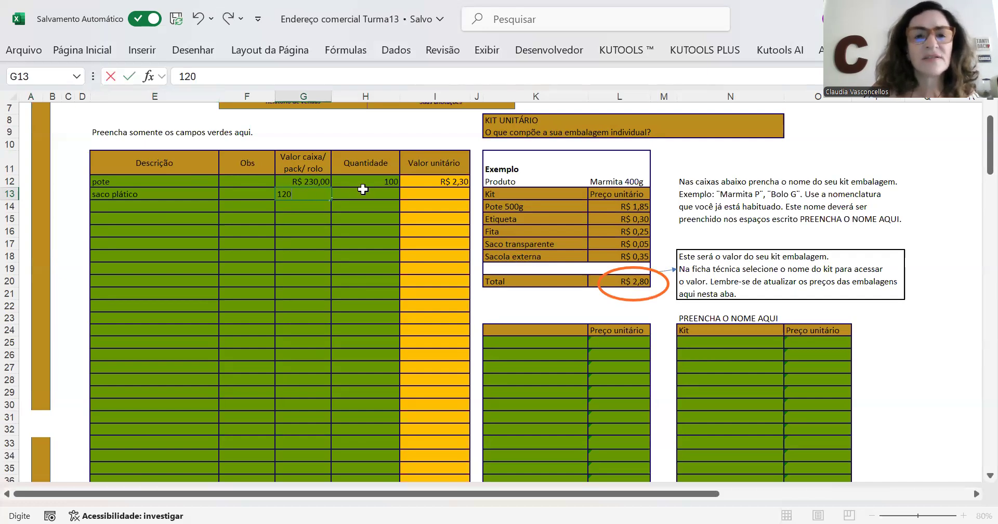
left_click(364, 191)
type("850")
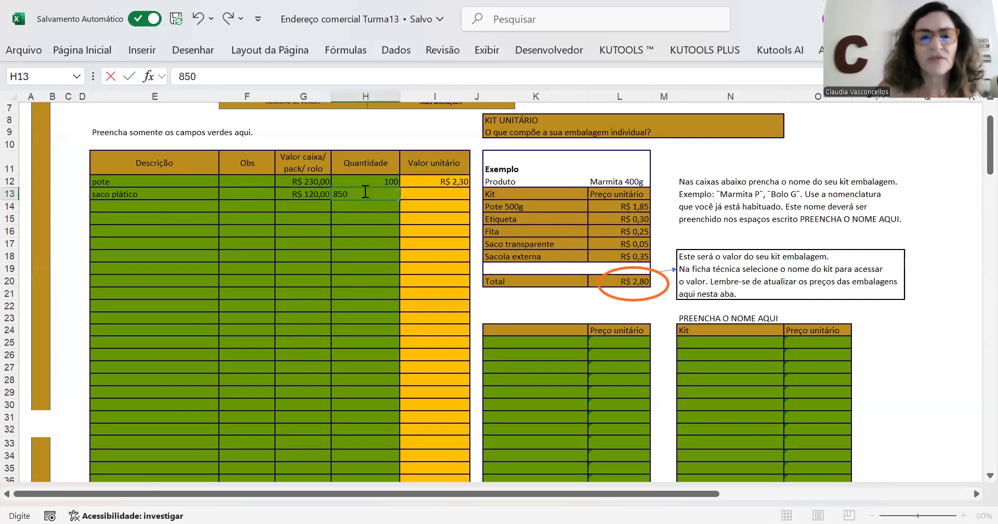
key("Tab")
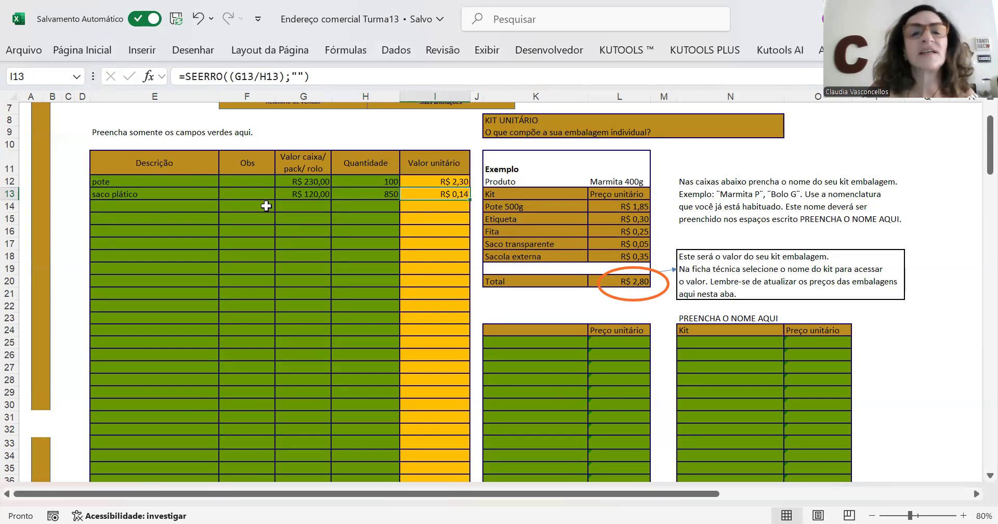
Name the first blank unit kit "kit marmita" and add pote and saco plático as its components.
left_click(544, 317)
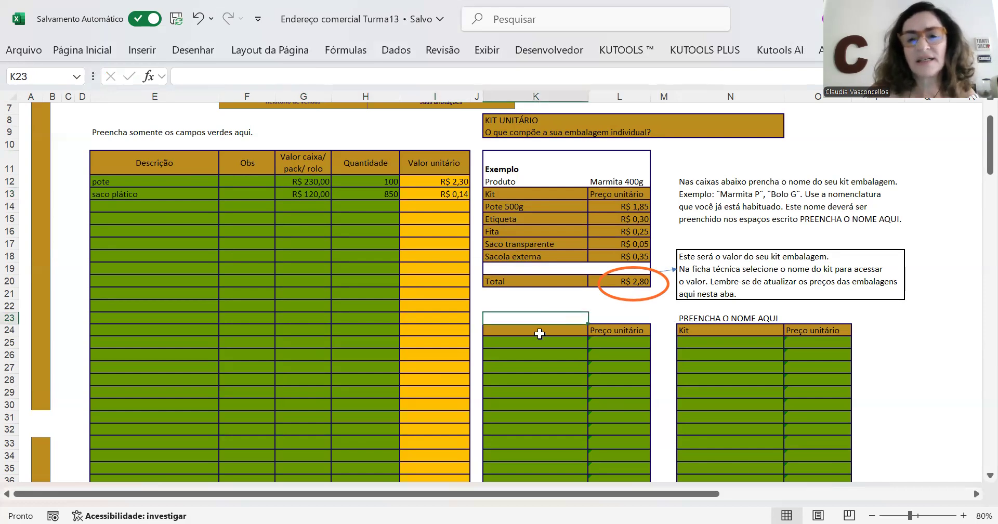
type("kit marmi")
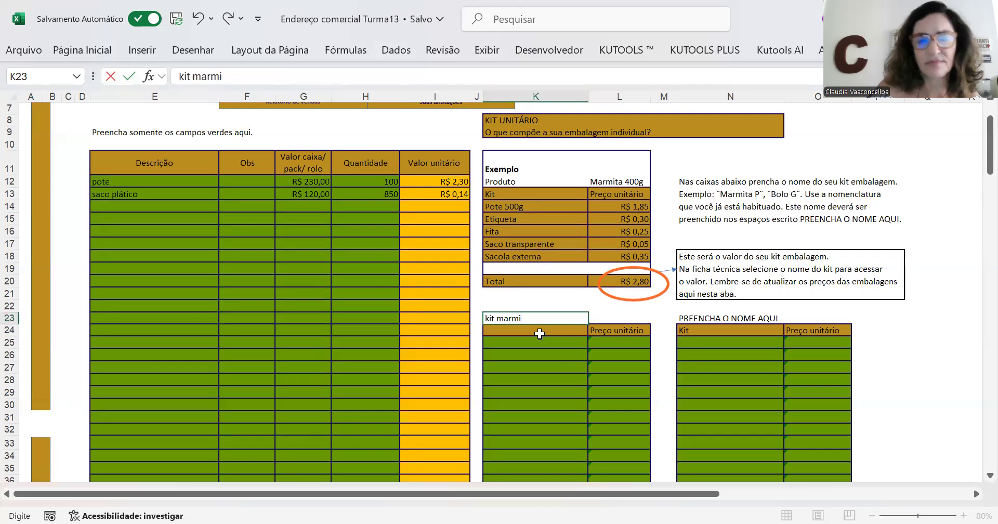
type("ta")
left_click(530, 343)
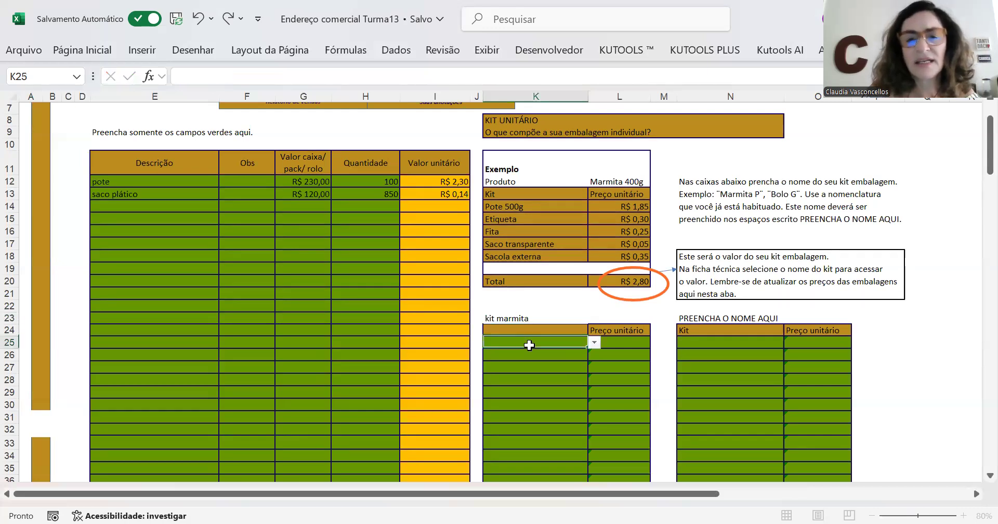
left_click(594, 343)
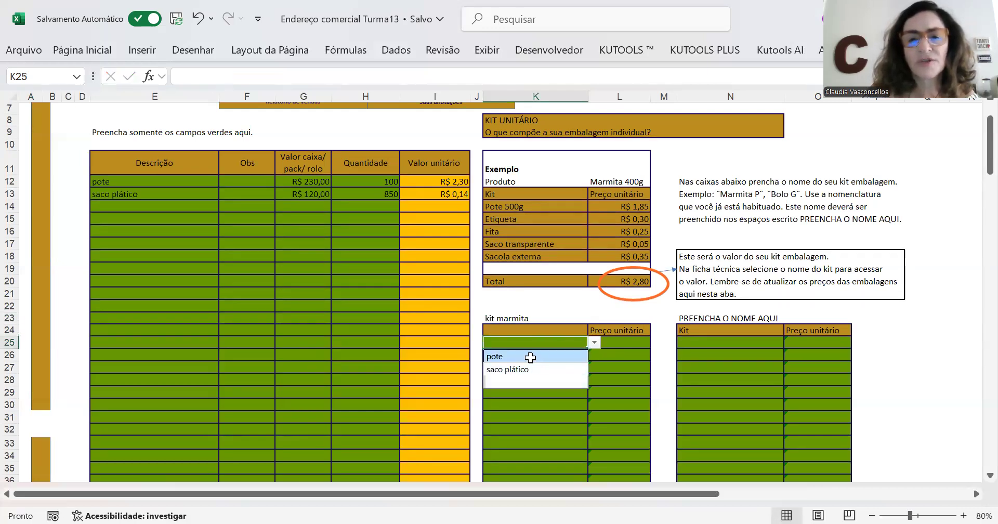
left_click(531, 357)
left_click(594, 356)
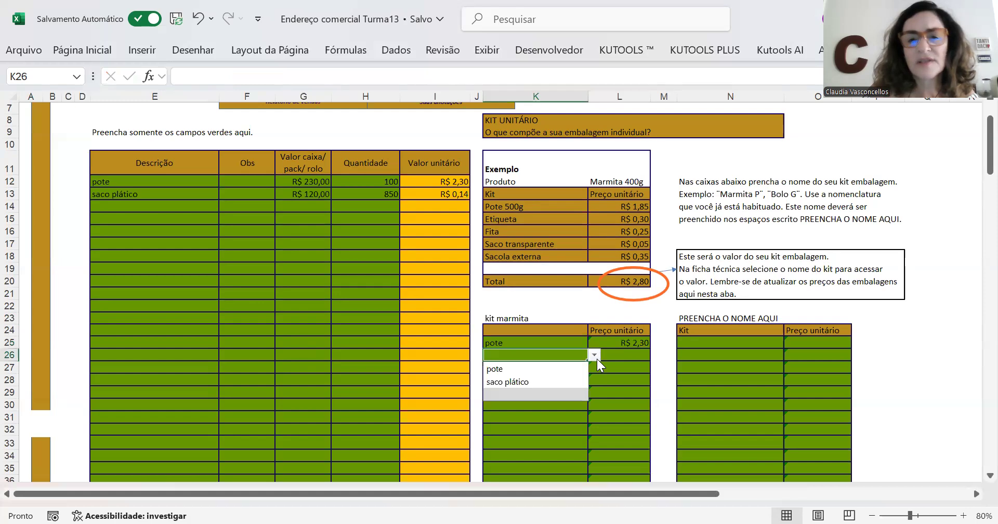
left_click(540, 382)
scroll(582, 379, "down", 3)
scroll(582, 379, "down", 2)
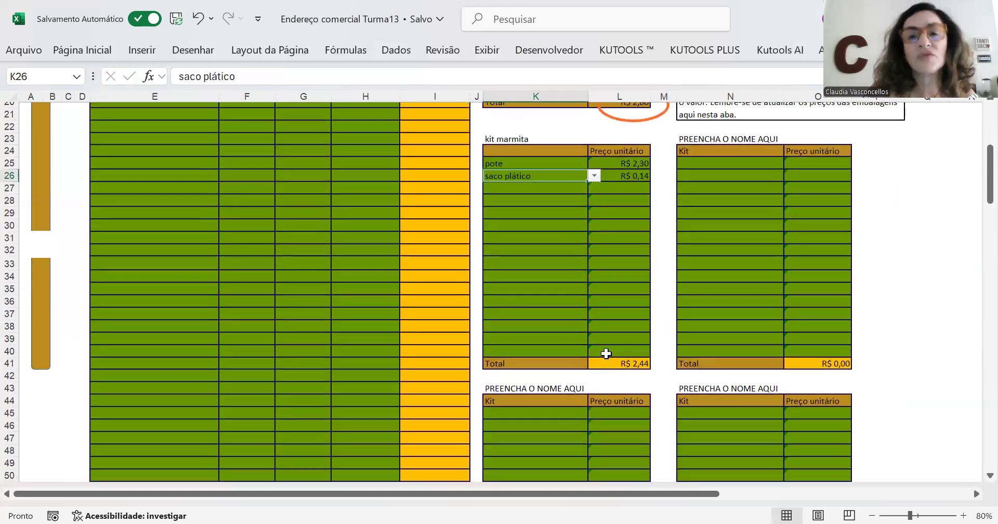
Return to the initial menu, open the Fichas Técnicas index and look through its simple and composite recipe lists.
scroll(274, 225, "up", 7)
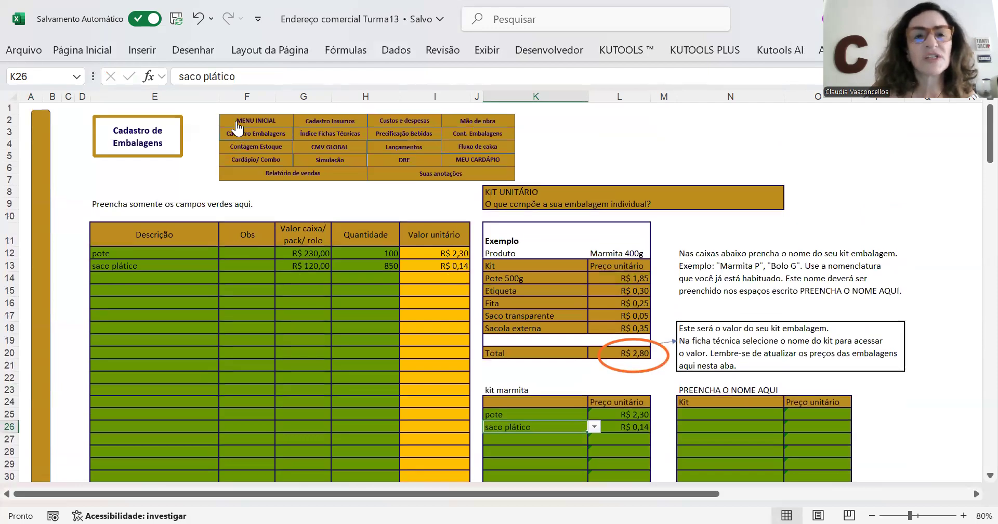
left_click(237, 126)
scroll(250, 291, "down", 6)
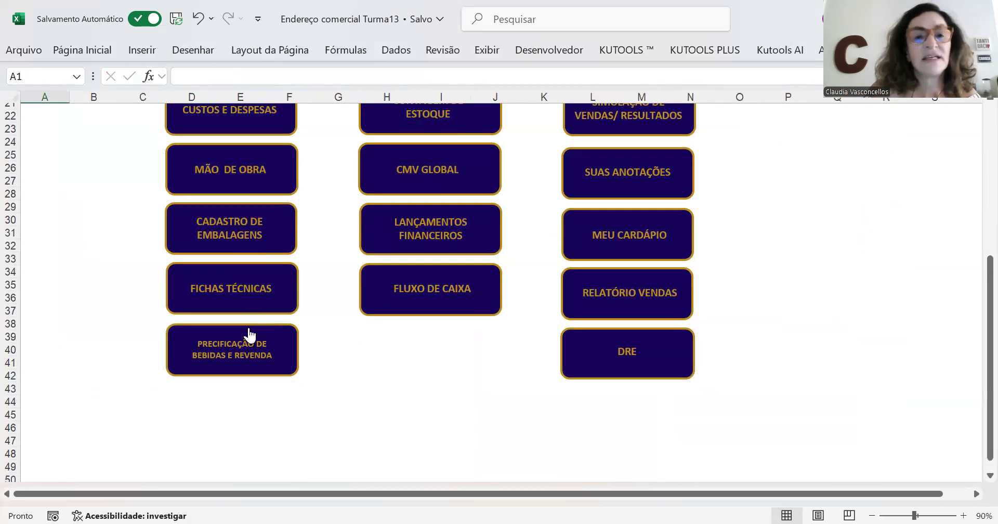
left_click(239, 287)
scroll(598, 287, "down", 2)
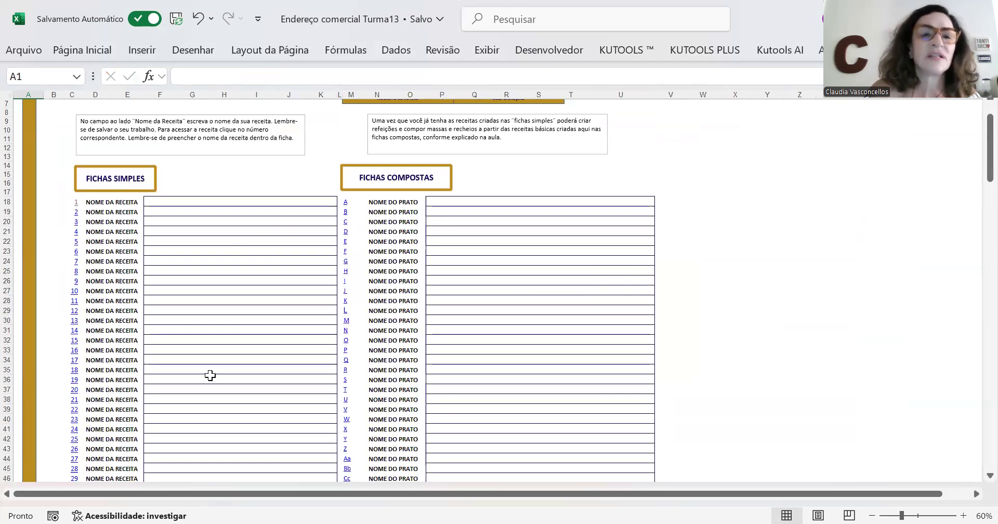
scroll(534, 320, "down", 9)
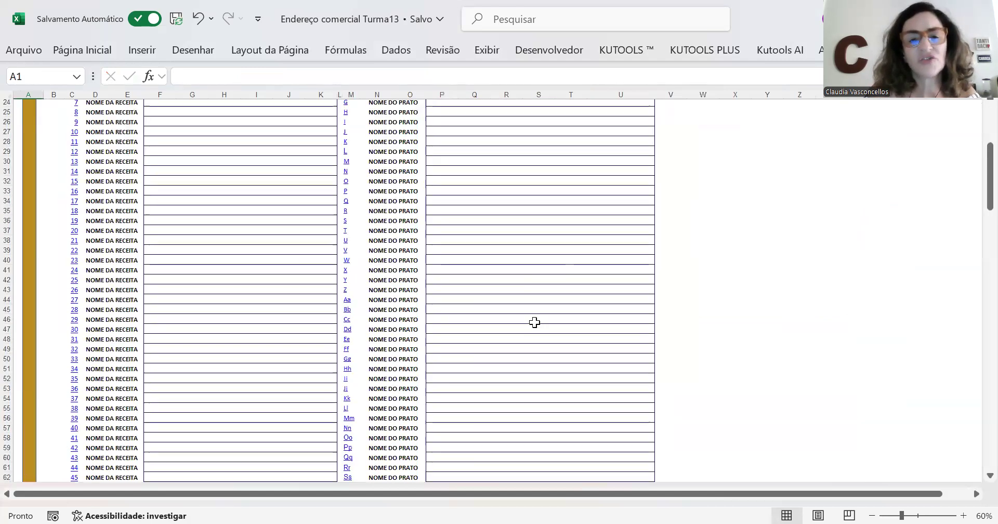
scroll(534, 322, "up", 11)
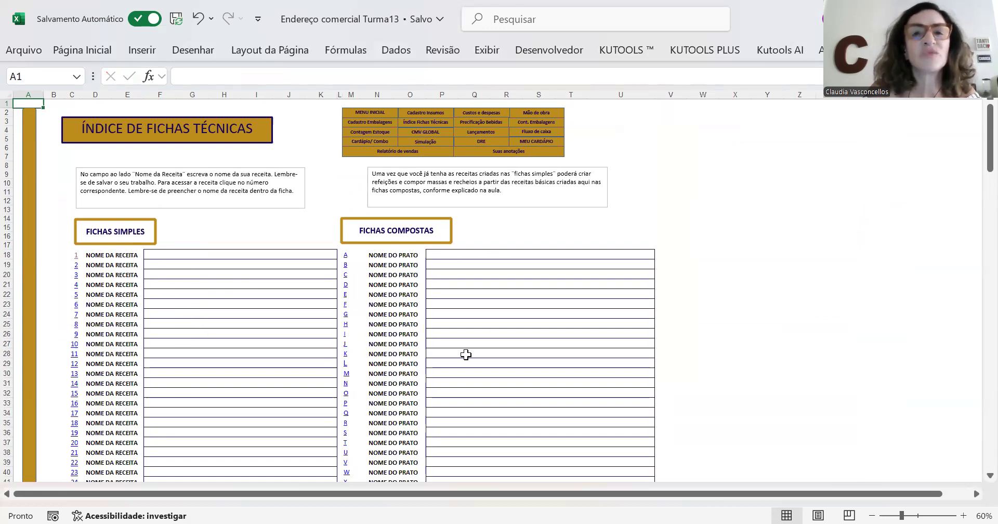
Open simple recipe sheet 1 and enter teste as the product name.
left_click(76, 255)
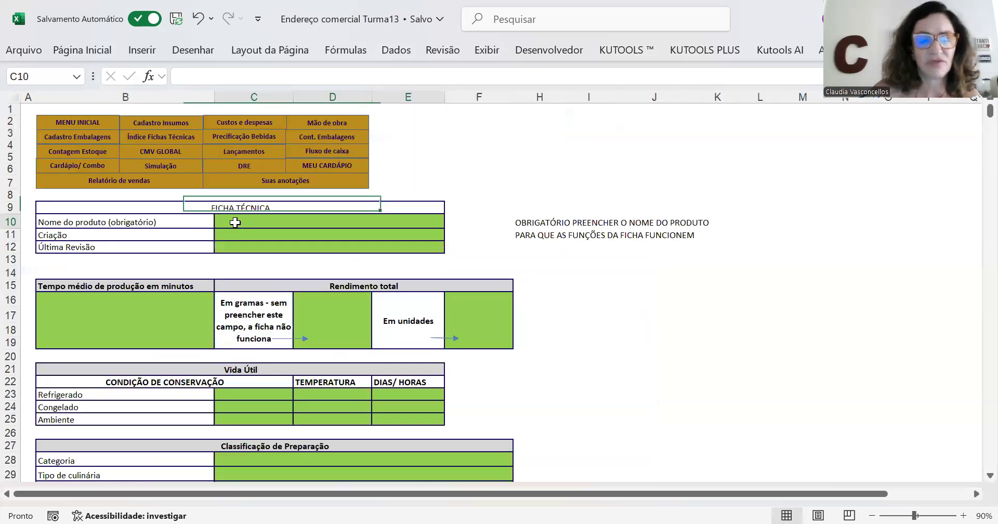
type("t")
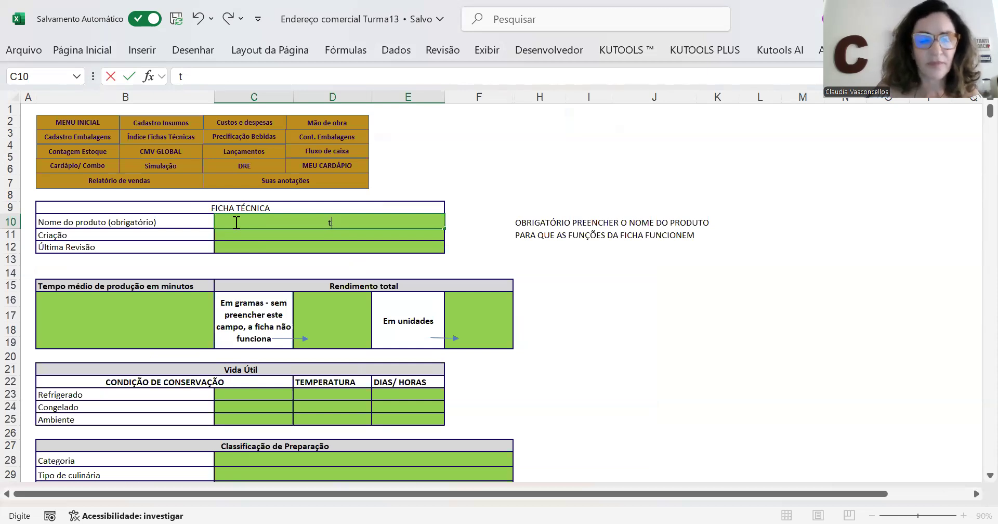
type("este")
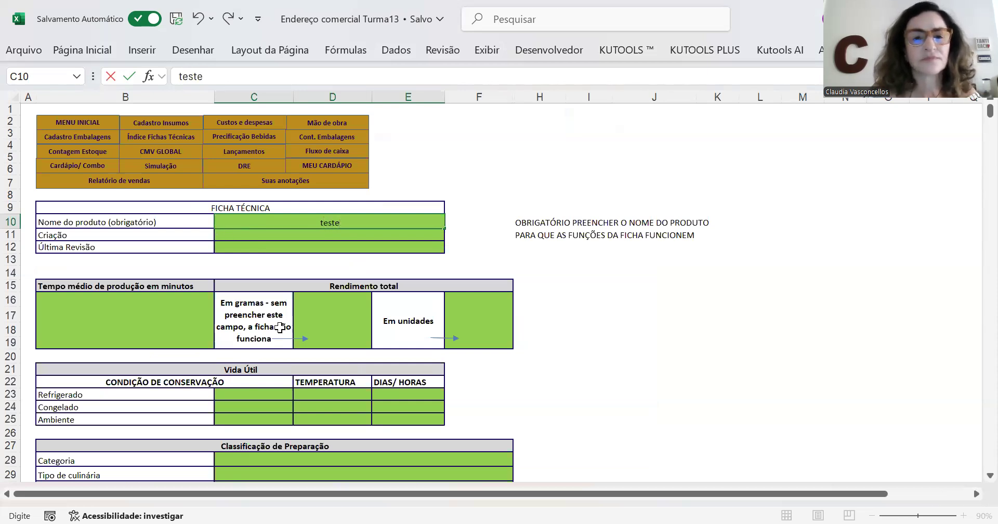
left_click(342, 307)
Add farinha, açúcar and Cenoura to the first three rows of the recipe's ingredients table.
scroll(312, 328, "down", 9)
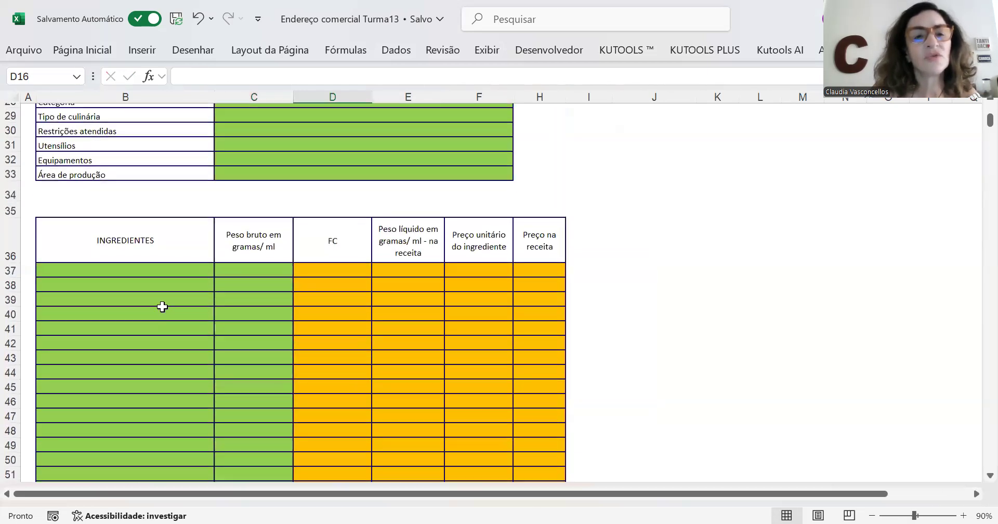
left_click(156, 270)
left_click(222, 269)
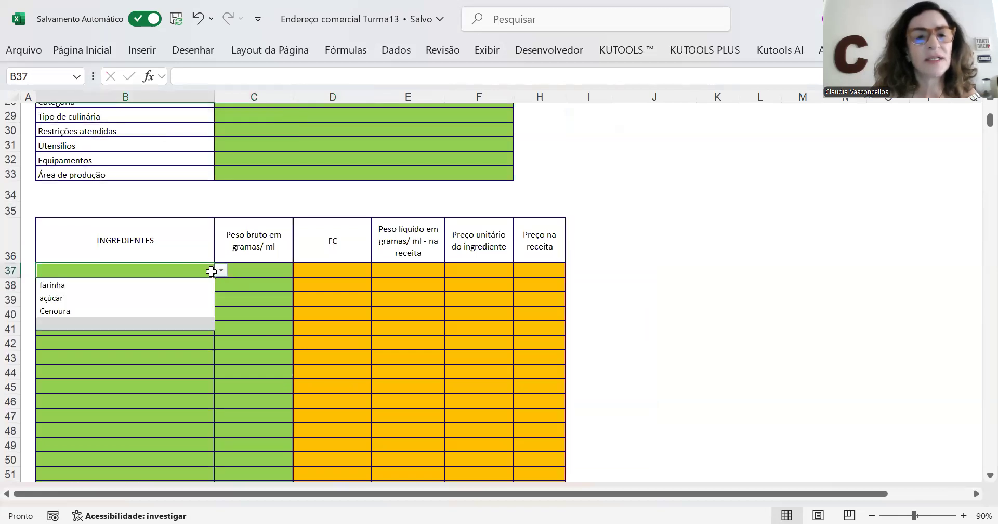
left_click(153, 285)
left_click(161, 285)
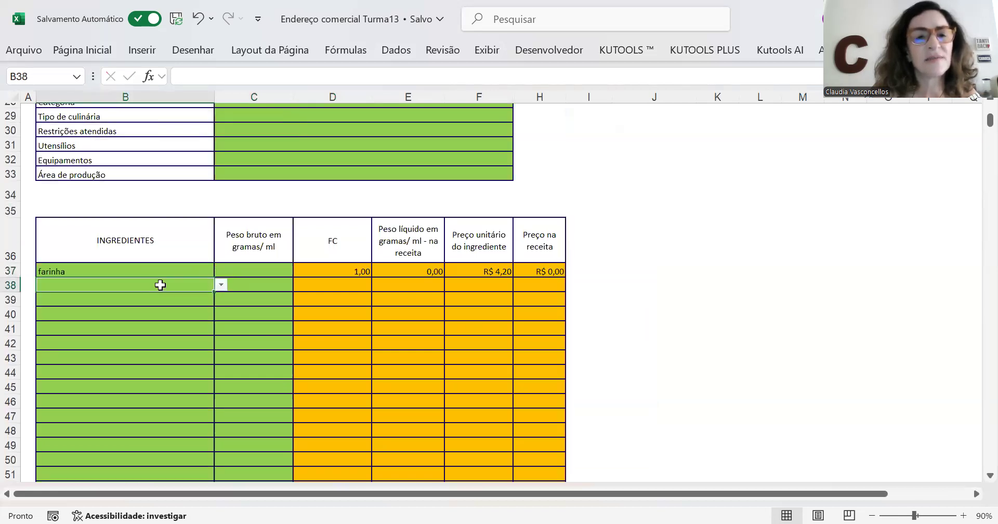
left_click(222, 285)
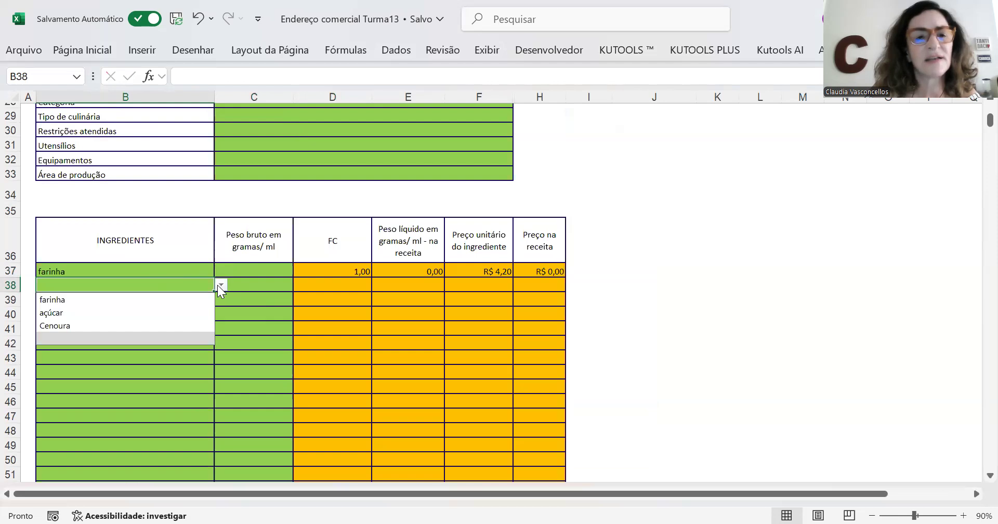
left_click(132, 314)
left_click(150, 295)
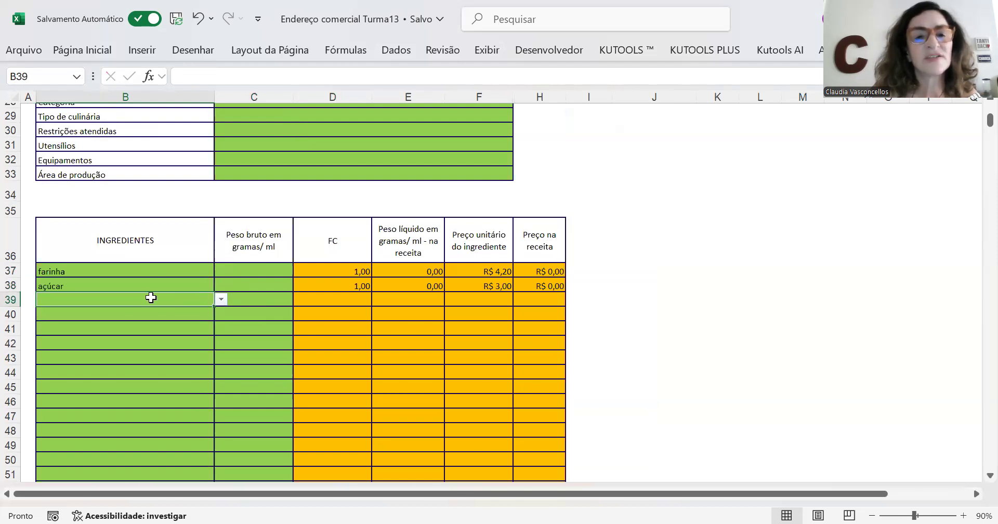
left_click(221, 299)
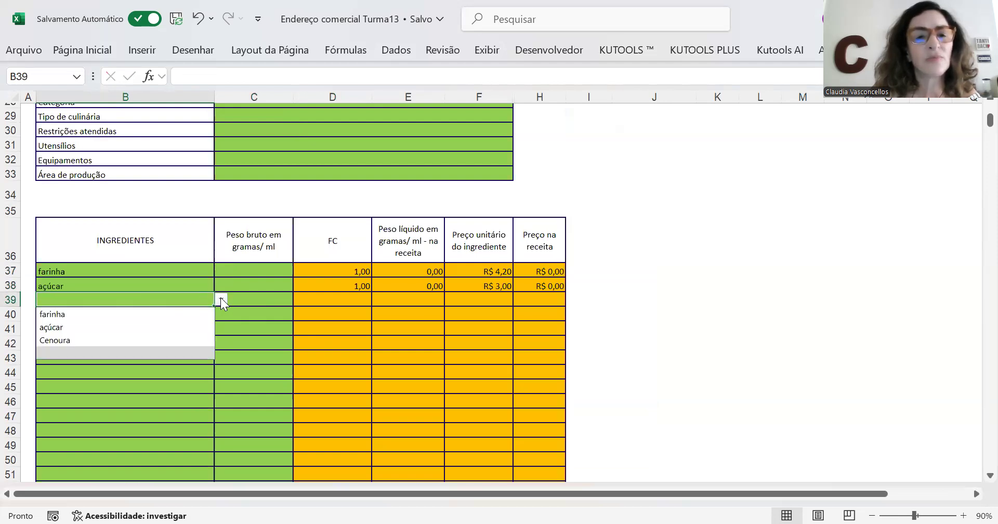
left_click(112, 339)
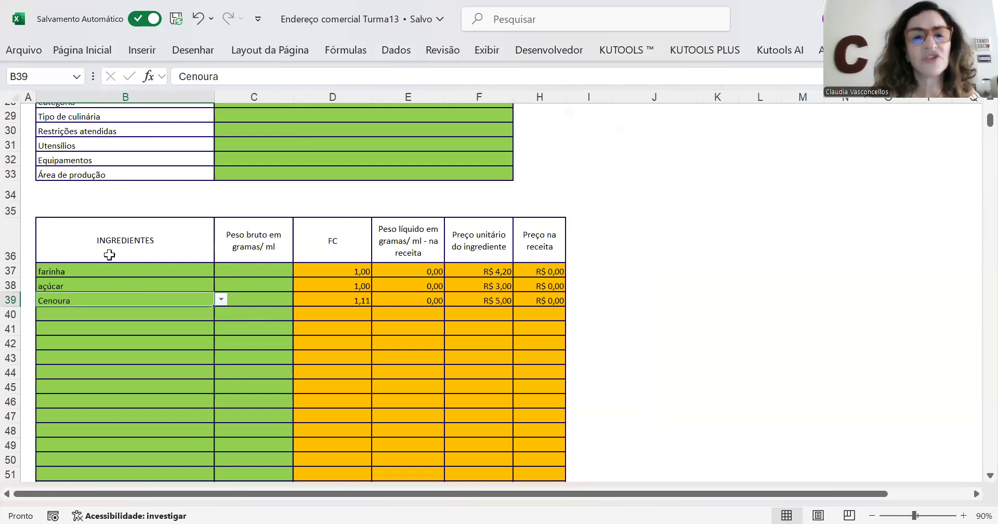
Set the gross weight of farinha, açúcar and Cenoura to 100 grams each.
left_click(244, 270)
type("100")
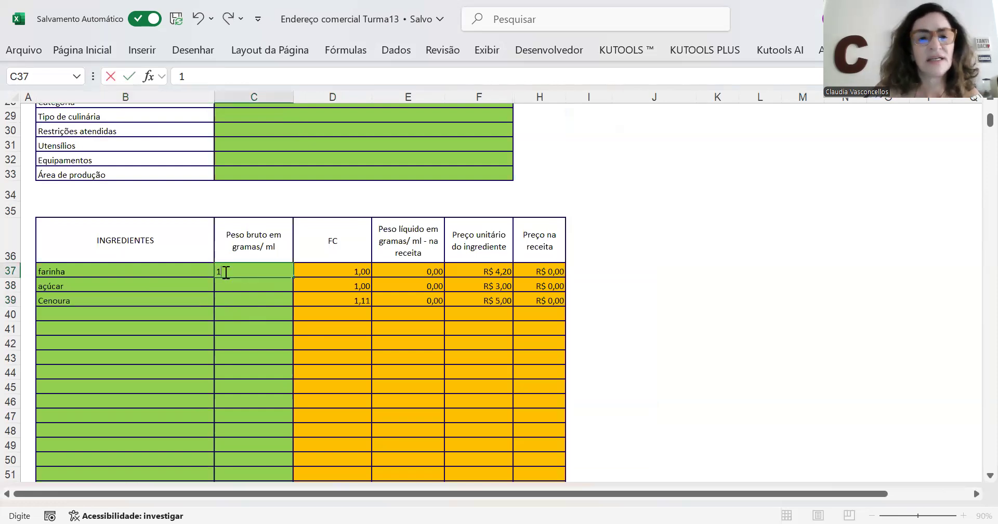
left_click(225, 271)
key("Return")
type("100")
key("Return")
type("100")
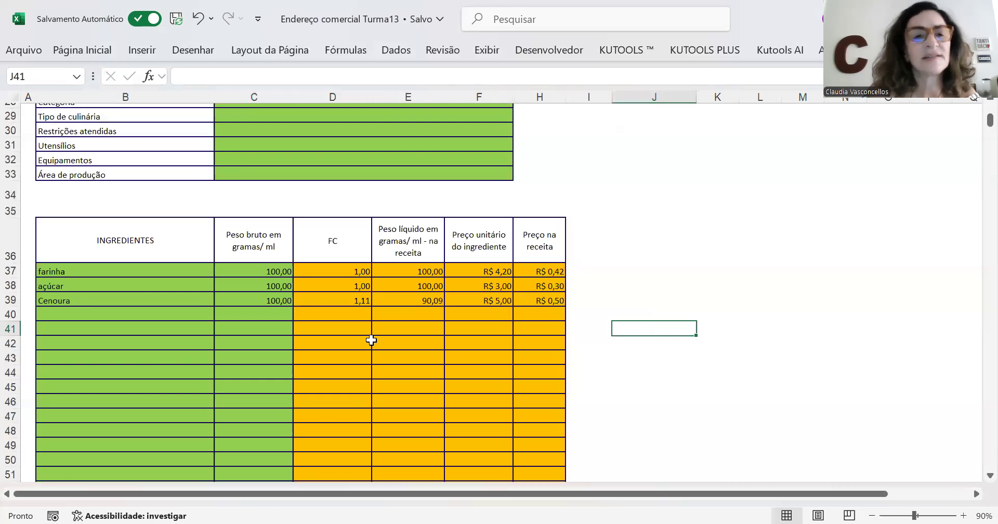
Set the recipe's total yield in grams to 220.
scroll(371, 338, "up", 5)
scroll(369, 323, "down", 1)
scroll(357, 178, "up", 2)
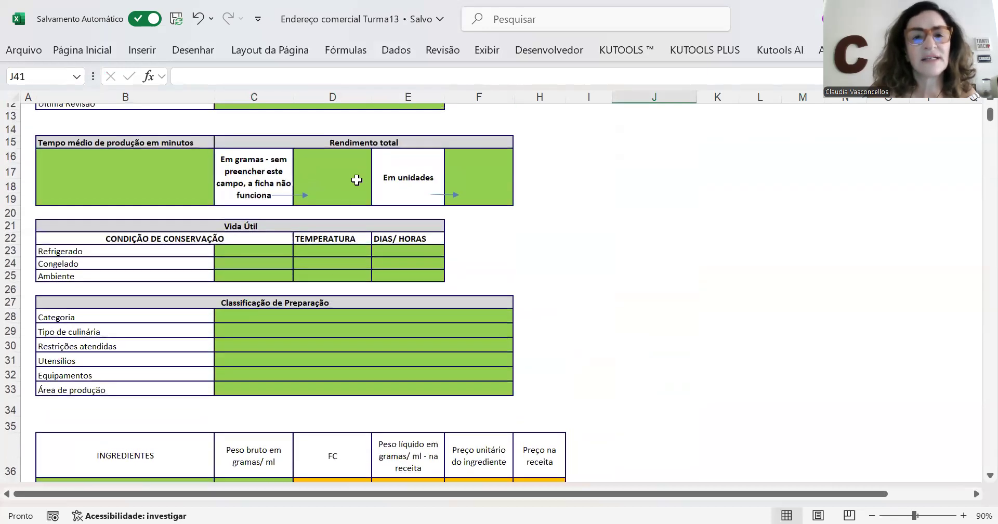
left_click(354, 180)
type("220")
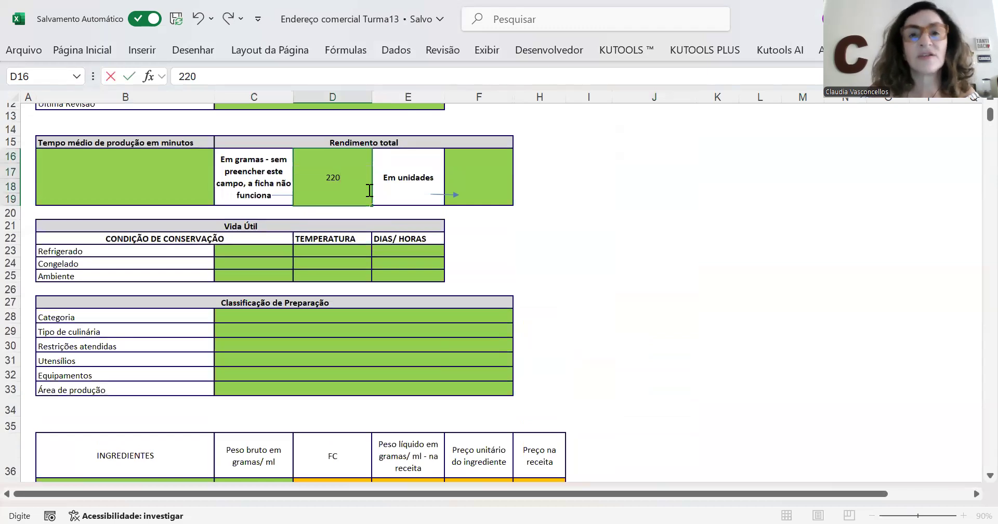
left_click(606, 313)
Set the weight in the Sua Porção column of the portion size table to 200 grams.
scroll(545, 306, "down", 12)
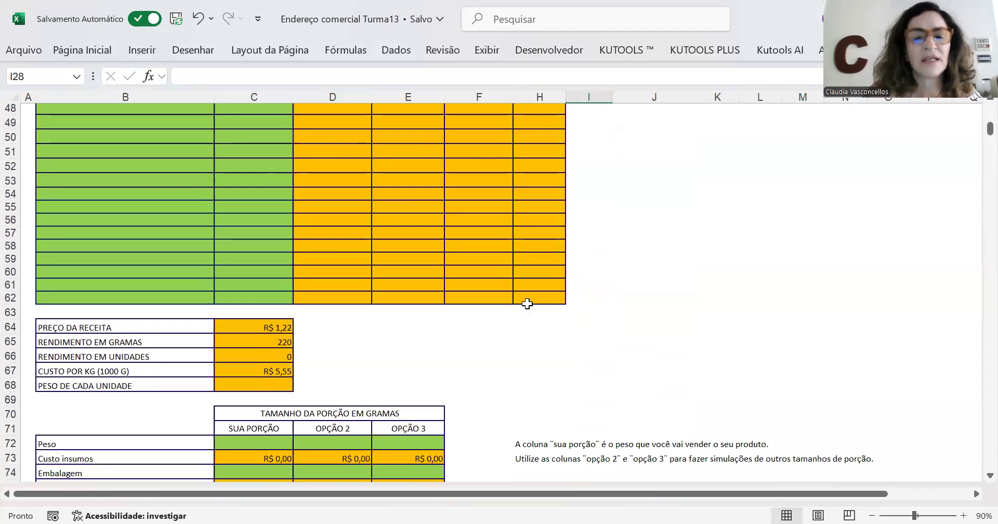
scroll(527, 304, "down", 6)
scroll(260, 270, "up", 1)
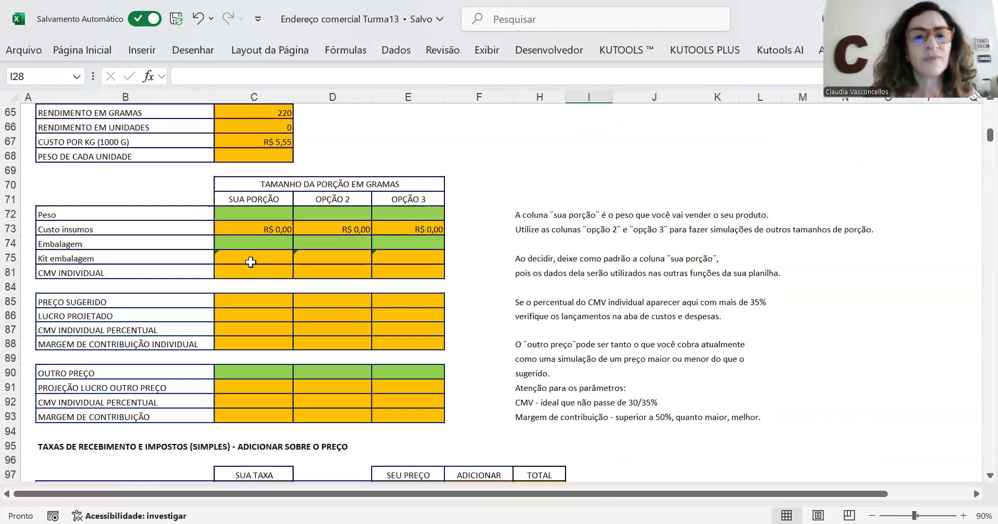
scroll(251, 262, "up", 1)
left_click(250, 262)
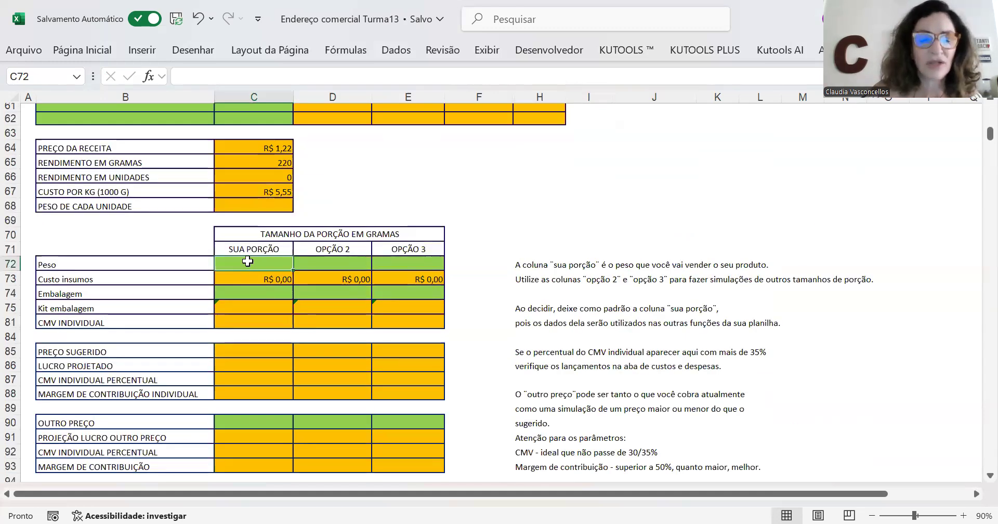
type("200")
key("Return")
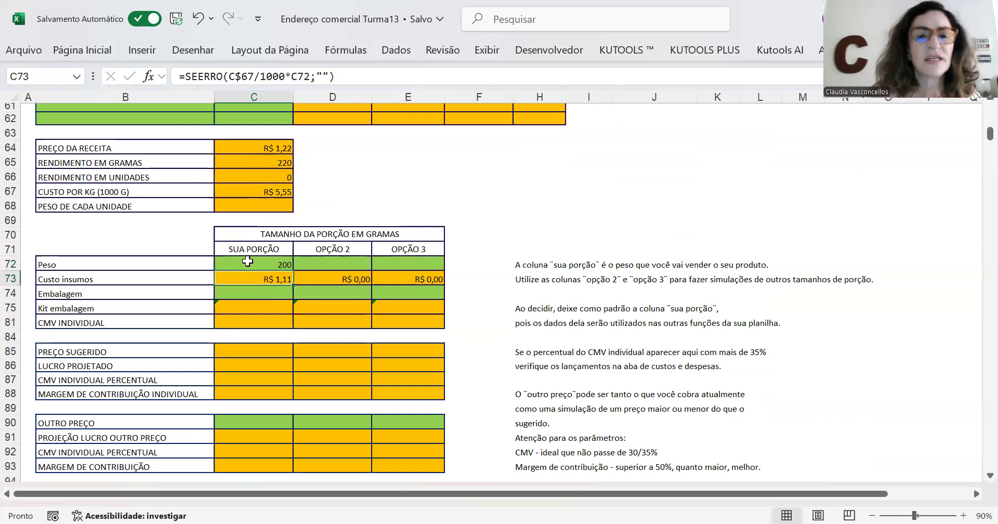
Choose kit marmita as the packaging for the Sua Porção column of the portion size table.
left_click(258, 292)
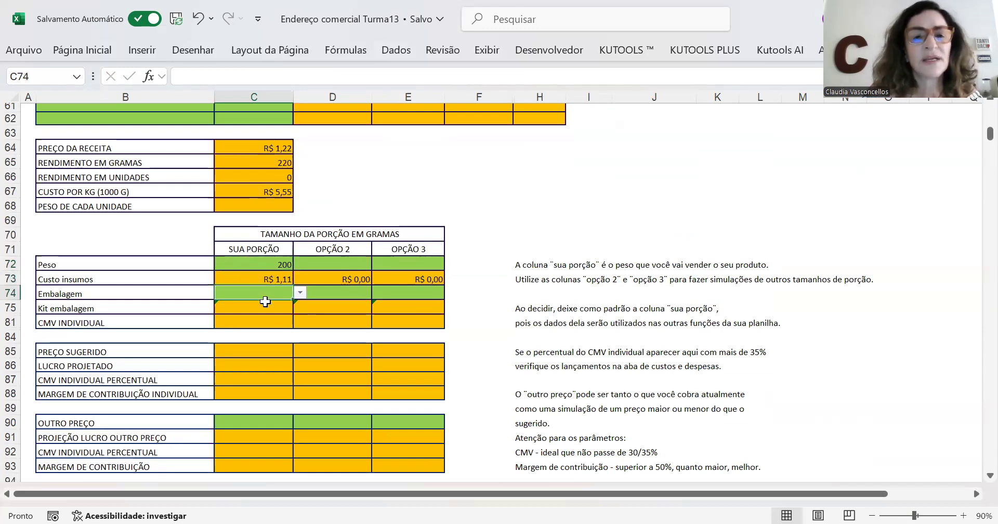
left_click(300, 294)
left_click(268, 308)
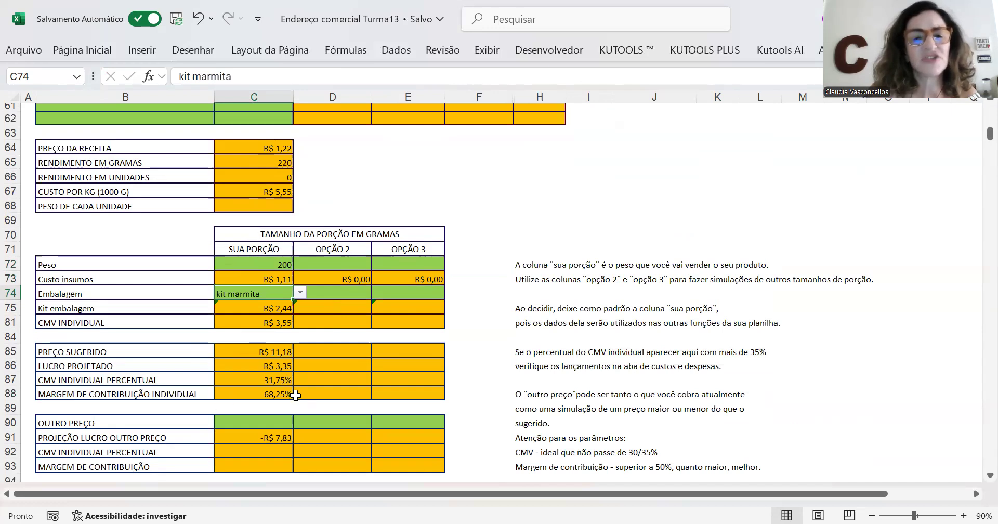
Try R$ 9,80 as the Outro Preço value in the Sua Porção column.
scroll(275, 374, "down", 3)
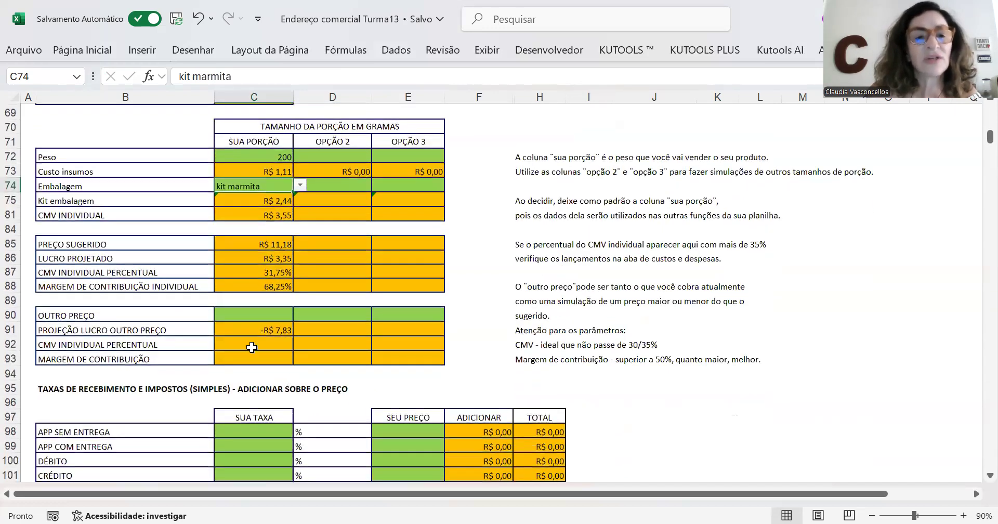
left_click(256, 315)
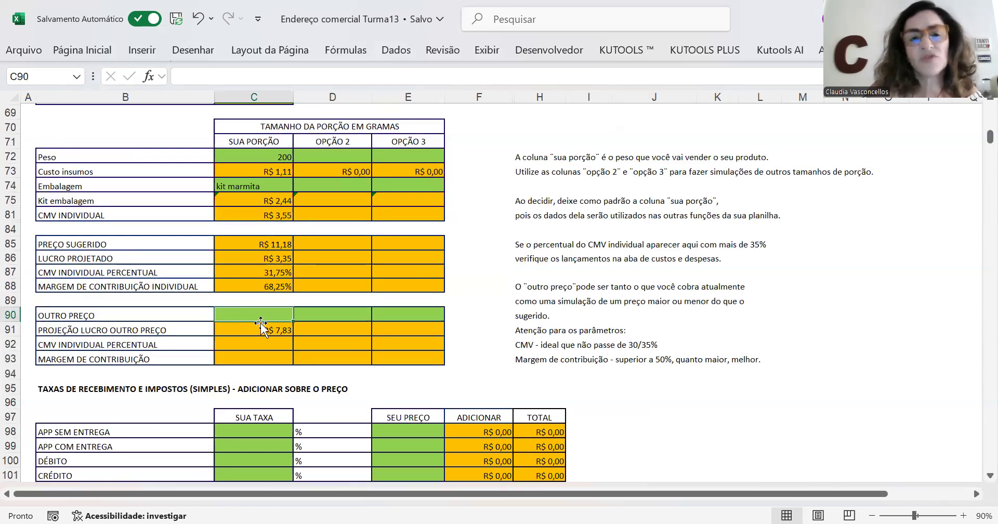
type("9,80")
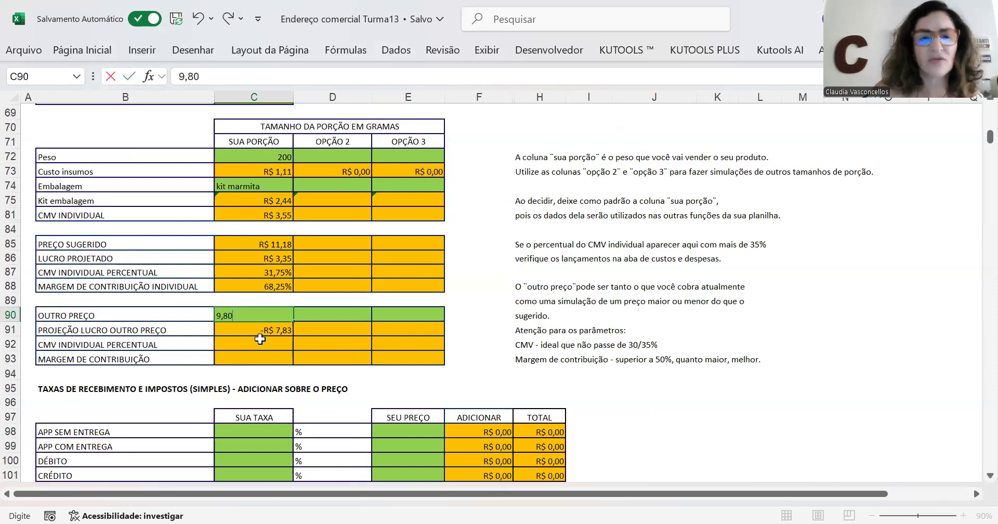
left_click(334, 347)
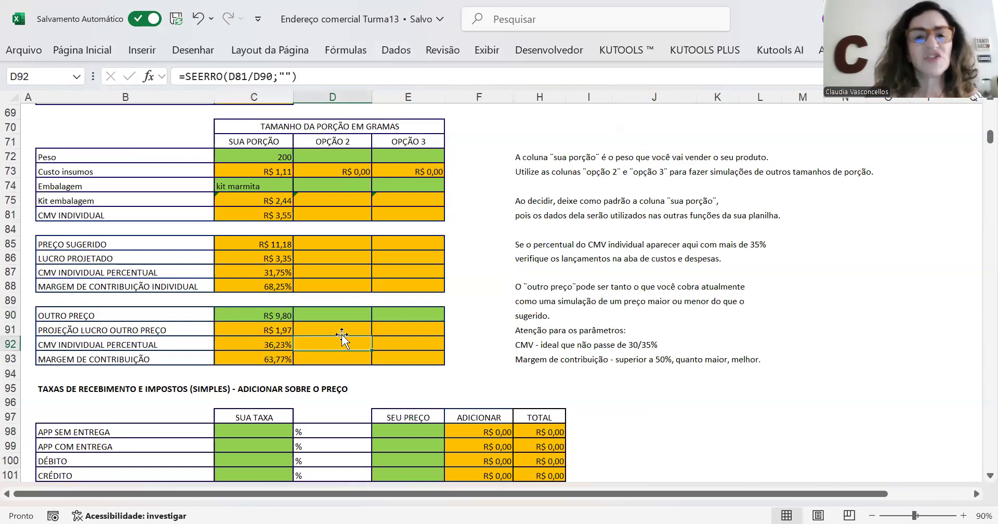
Set Outro Preço in the Sua Porção column to R$ 9,99.
left_click(259, 316)
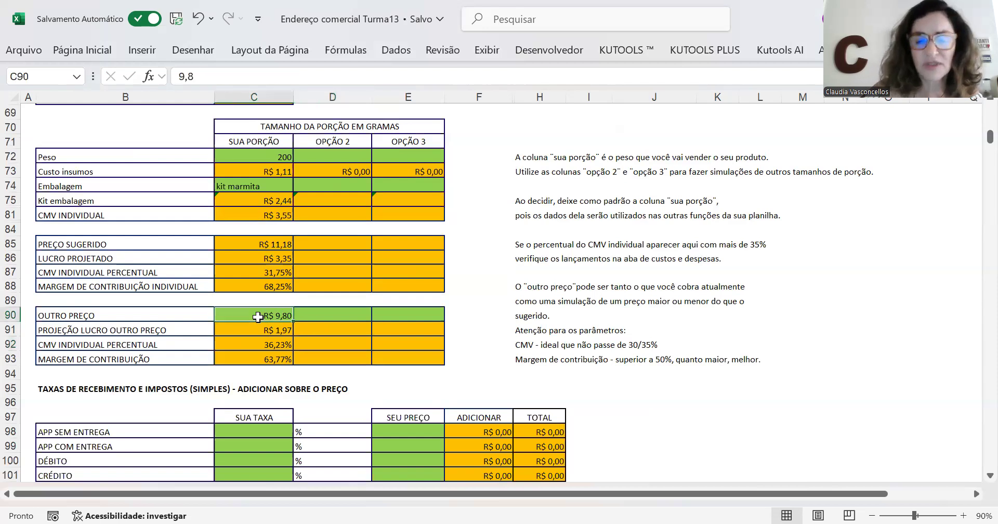
type("9,99")
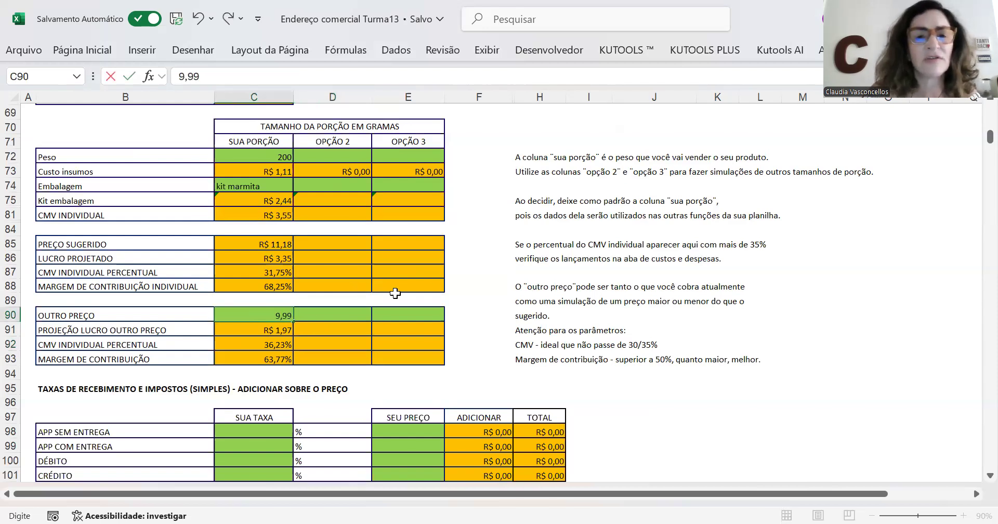
left_click(395, 291)
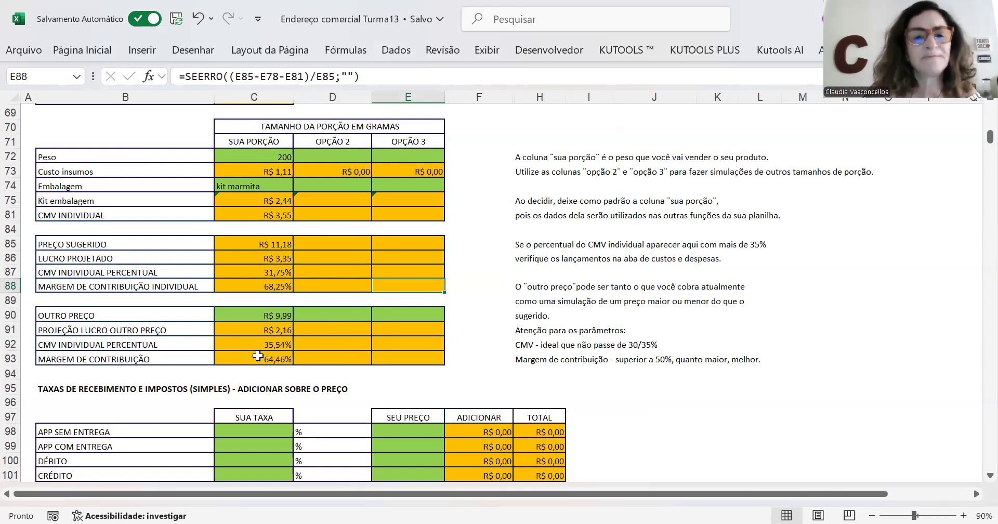
In the fees table, set the App com Entrega rate to 27% and its price to R$ 9,99.
scroll(362, 316, "down", 2)
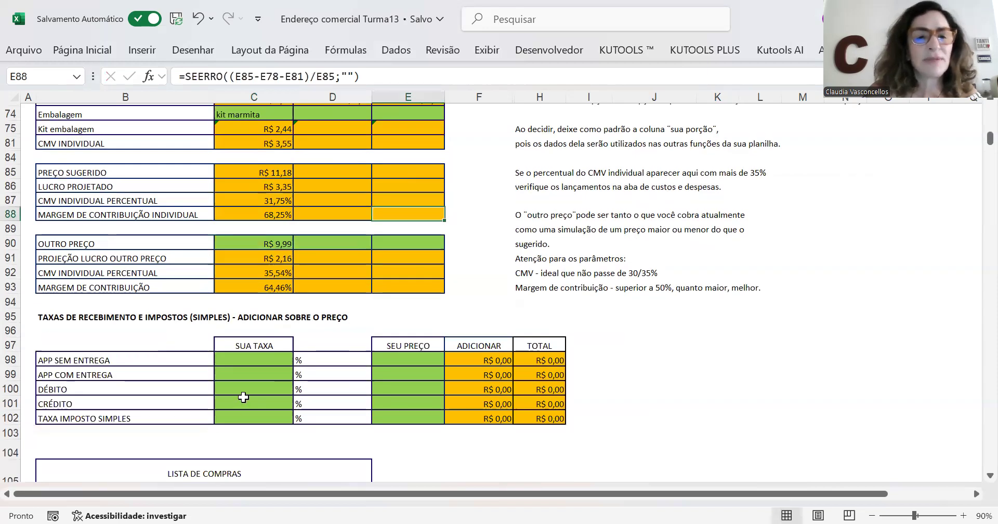
left_click(273, 374)
type("27")
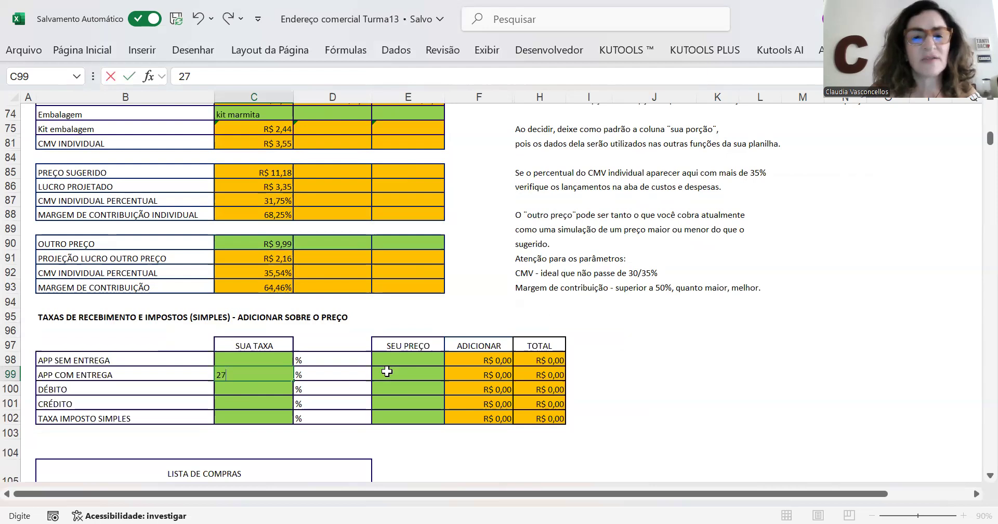
left_click(423, 375)
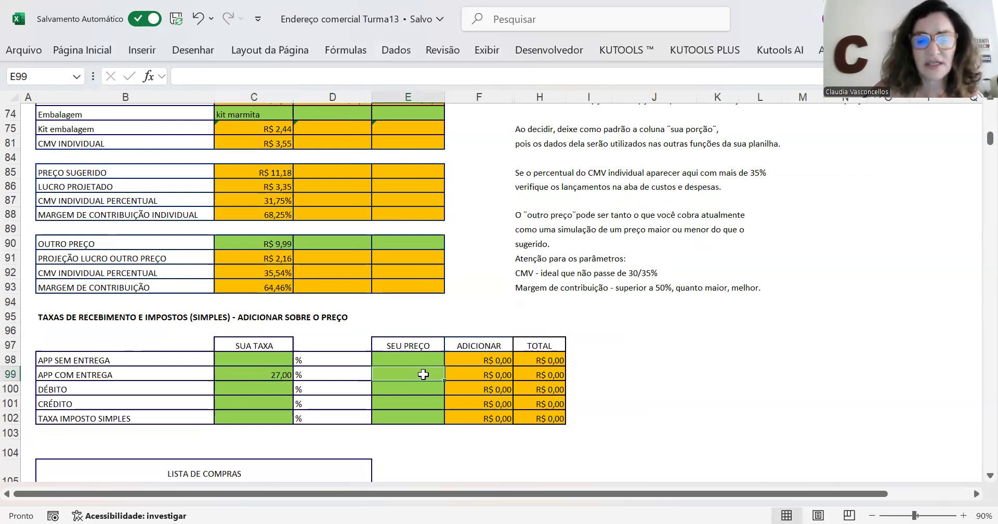
type("9")
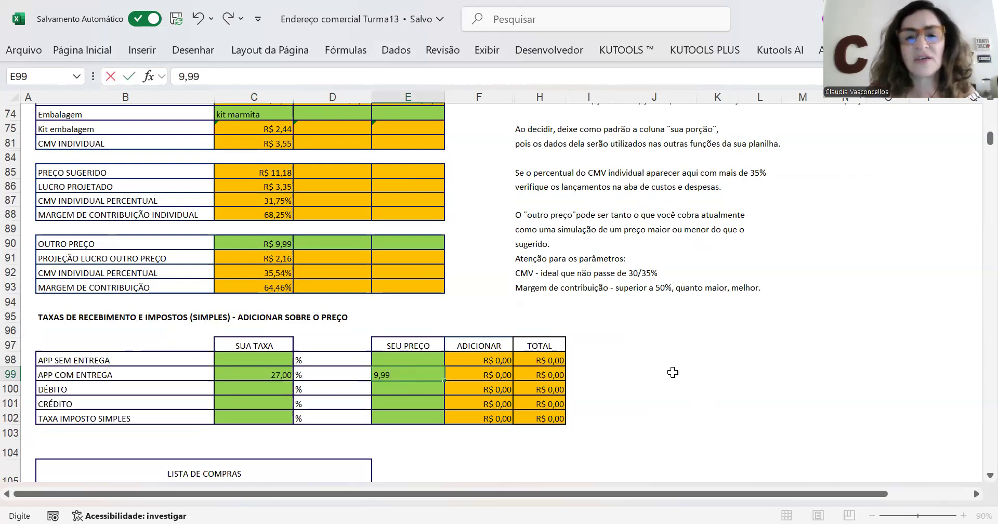
type(",99")
left_click(673, 372)
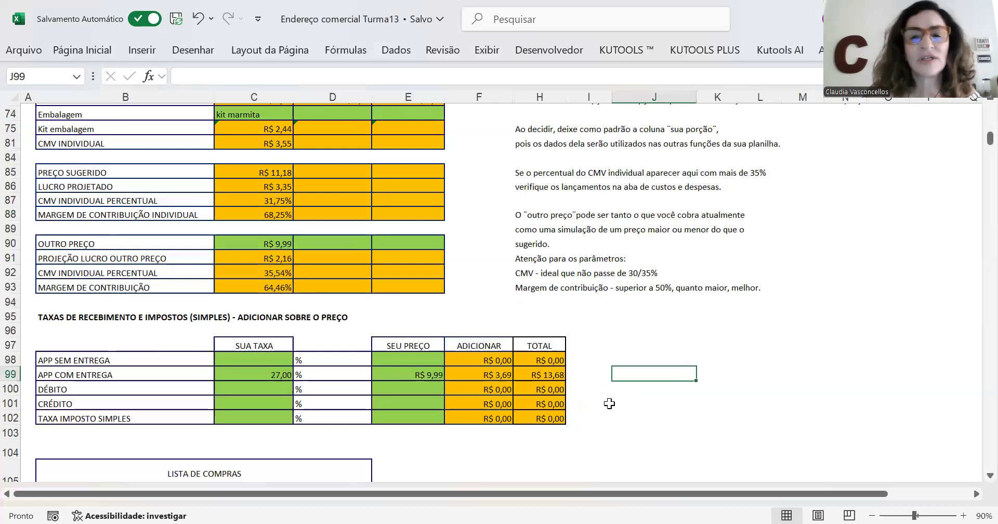
Set the shopping list's total quantity to produce to 1500 grams.
scroll(608, 403, "down", 3)
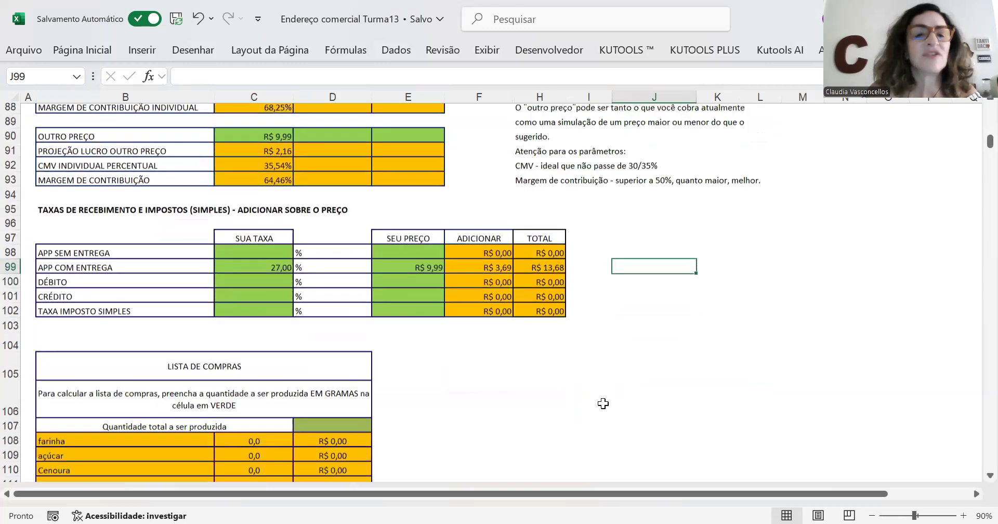
scroll(603, 403, "down", 3)
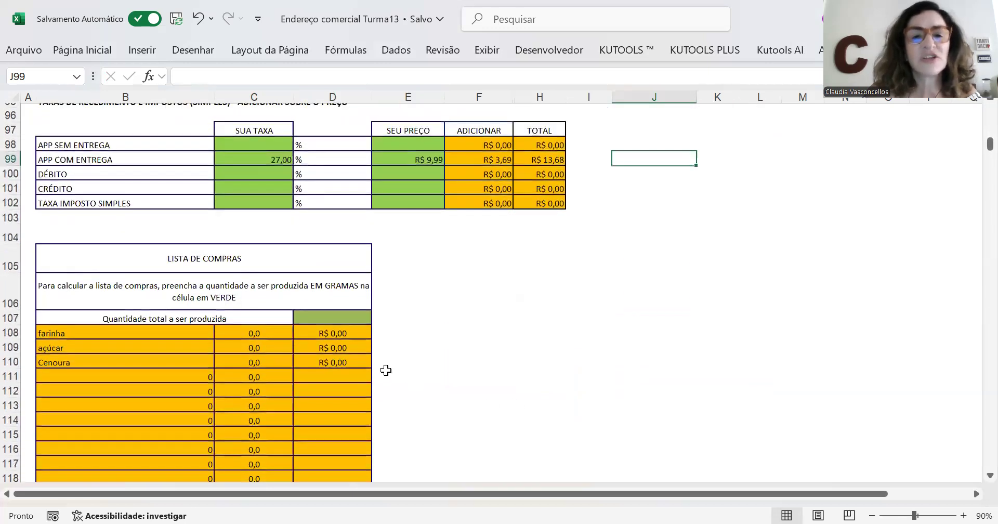
left_click(349, 315)
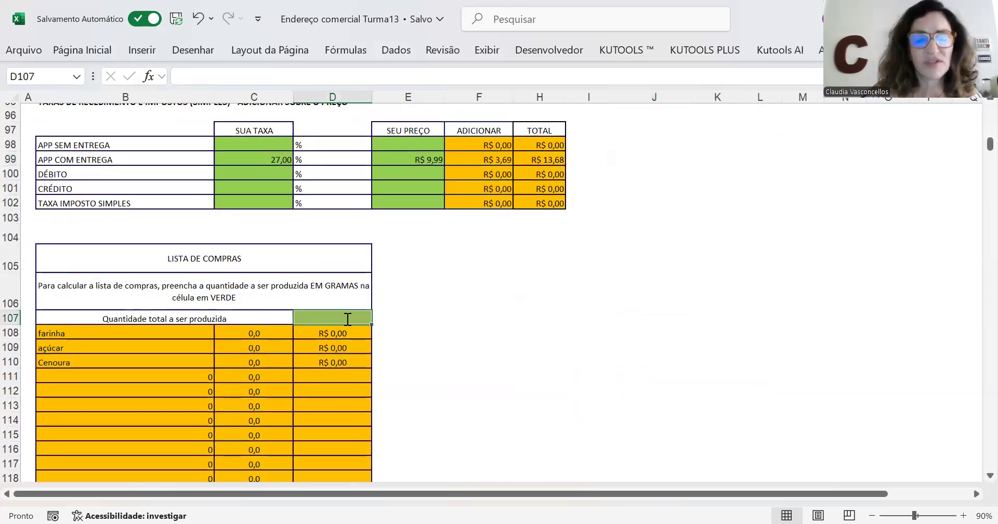
type("1500")
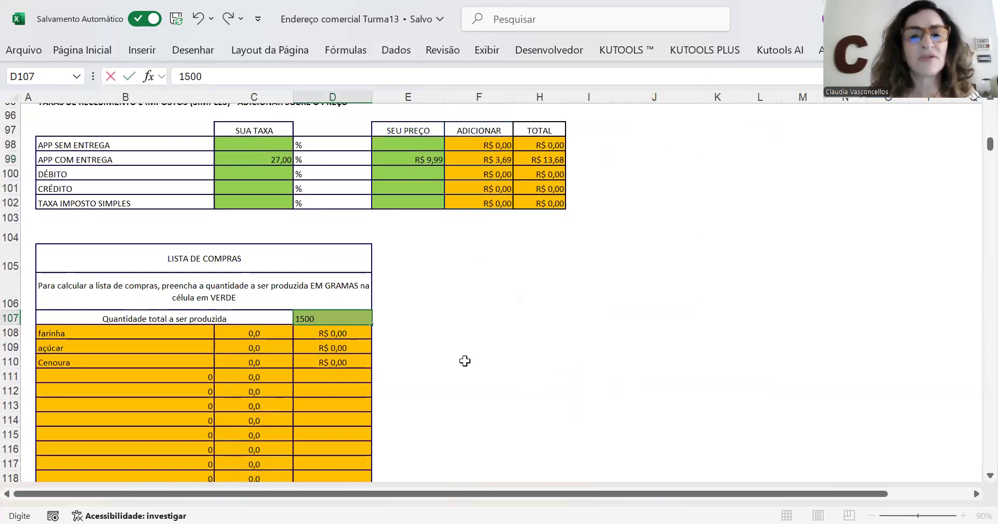
left_click(464, 361)
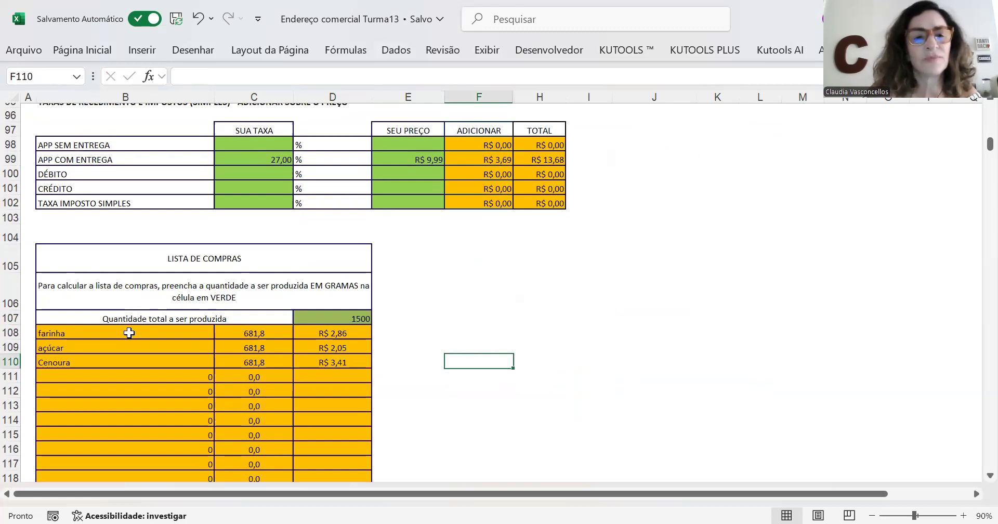
Set the gross weight of açúcar in the recipe to 150 grams and check the recalculated costs and shopping list.
scroll(284, 382, "up", 10)
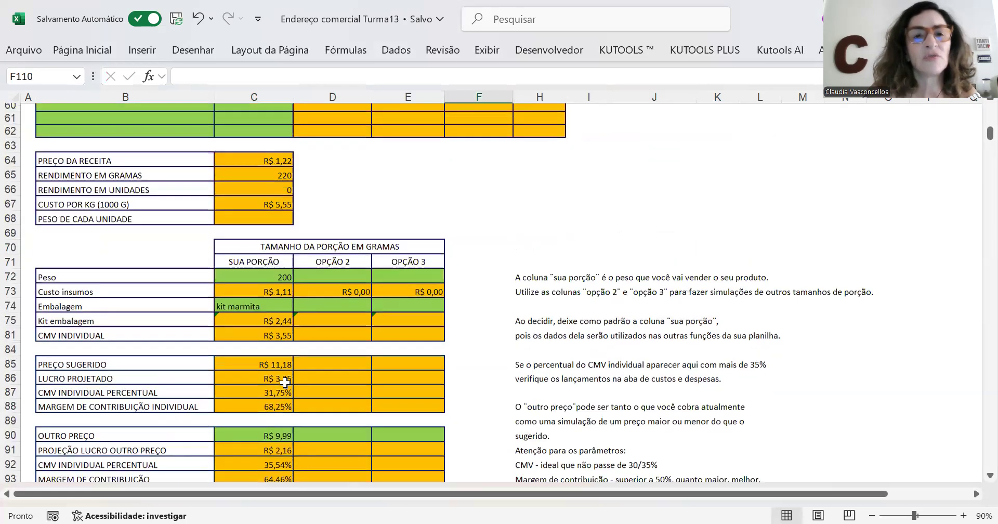
scroll(284, 382, "up", 11)
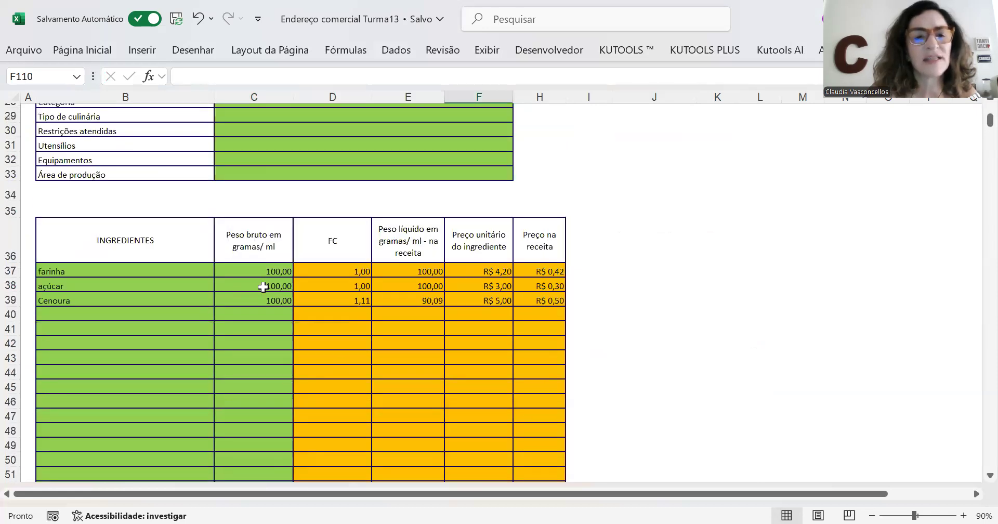
left_click(263, 287)
type("150")
left_click(710, 315)
scroll(650, 332, "down", 8)
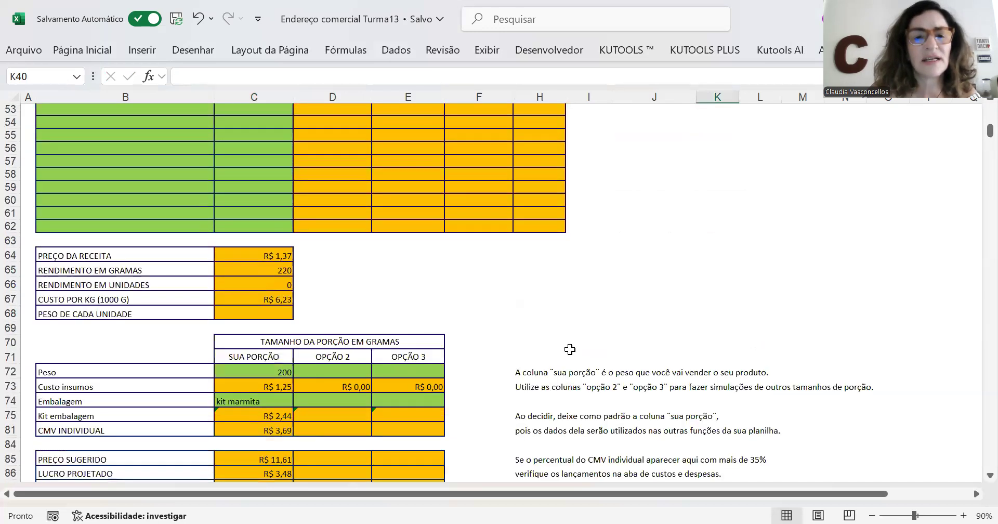
scroll(569, 349, "down", 13)
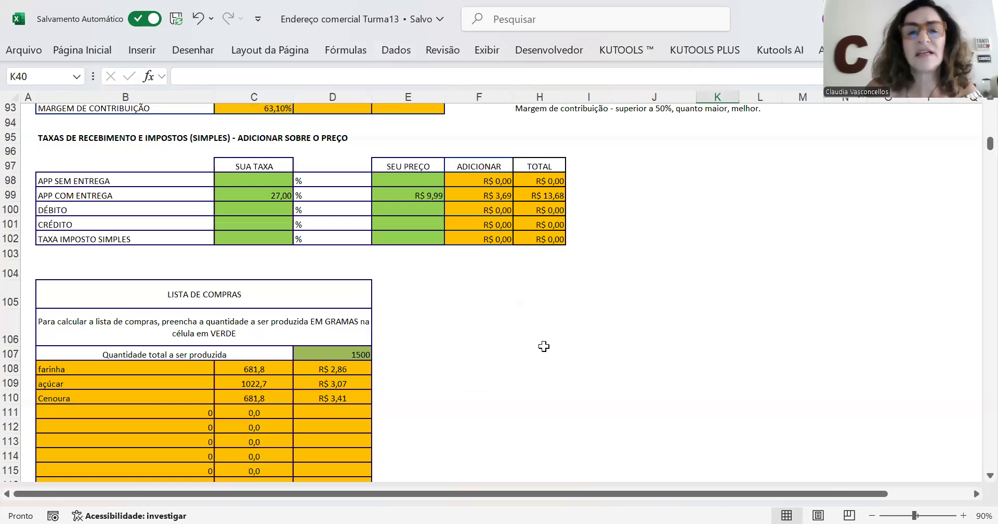
Return to the workbook's initial menu and open the ingredient stock count sheet.
scroll(543, 352, "up", 15)
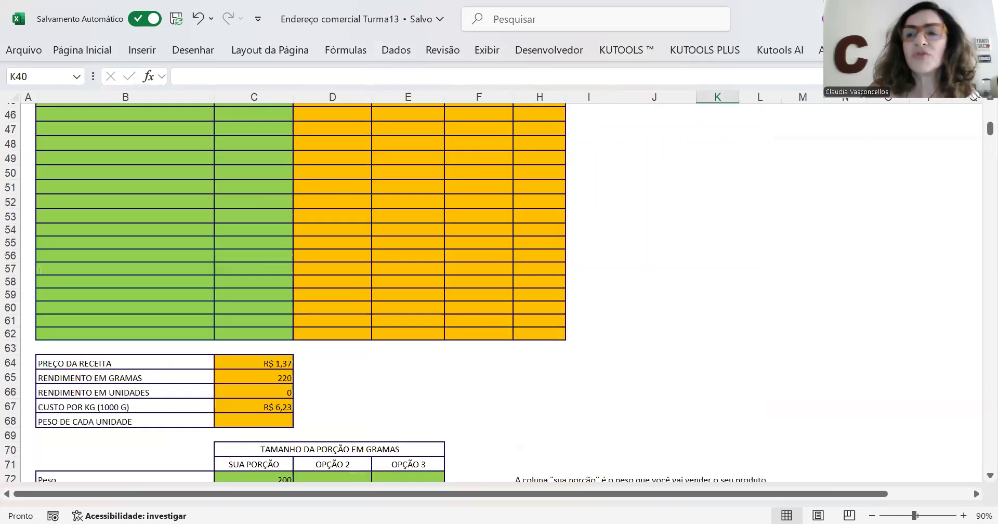
left_click_drag(990, 127, 990, 108)
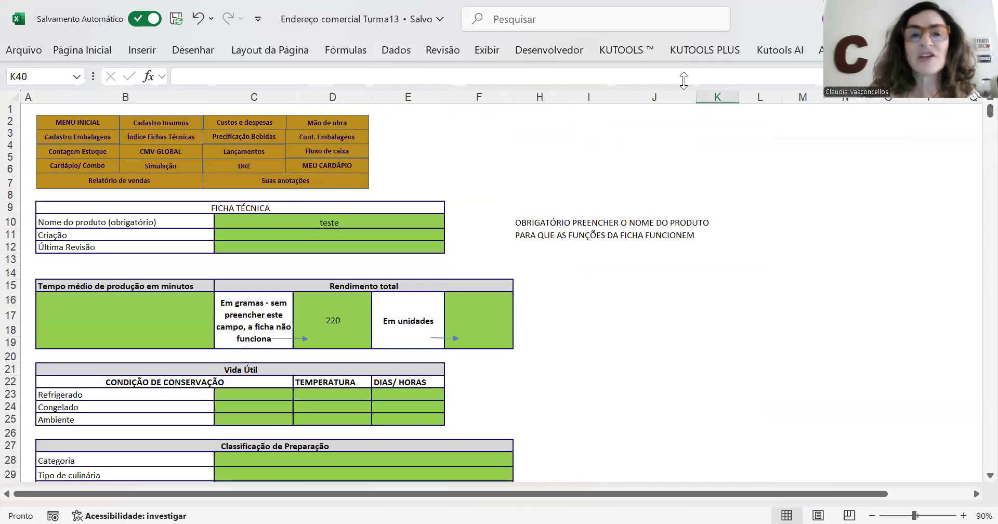
left_click(81, 139)
scroll(534, 338, "down", 4)
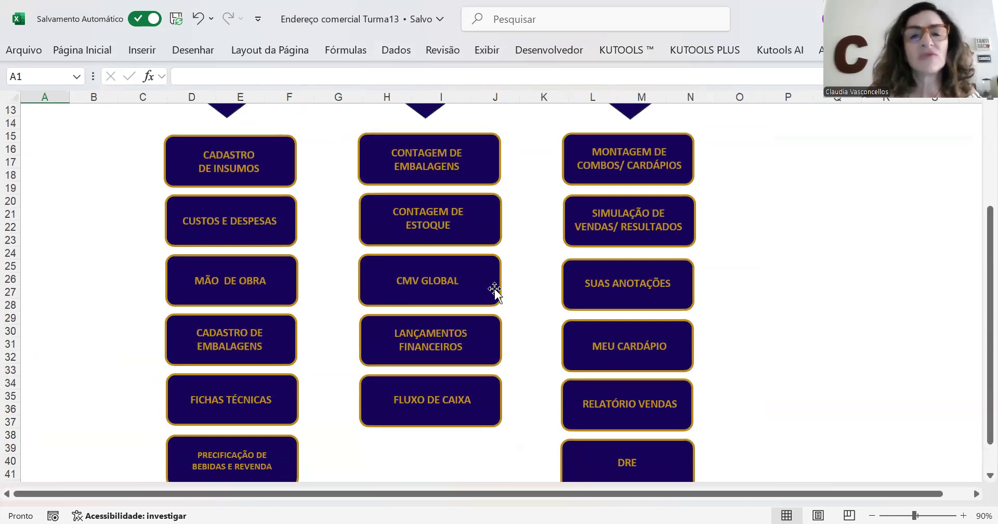
left_click(422, 225)
Enter the initial stock quantities in grams: 1260 for farinha, 280 for açúcar and 900 for Cenoura.
scroll(365, 306, "down", 3)
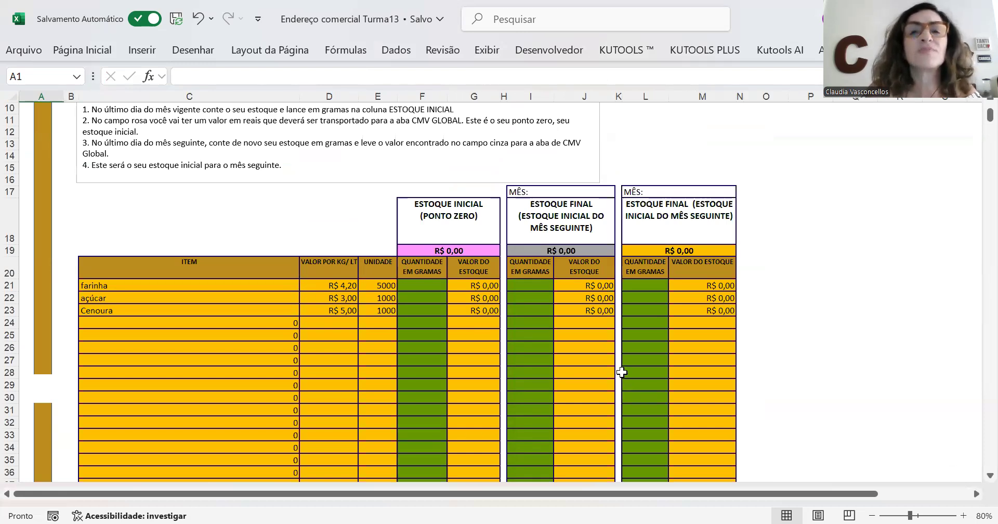
left_click(428, 285)
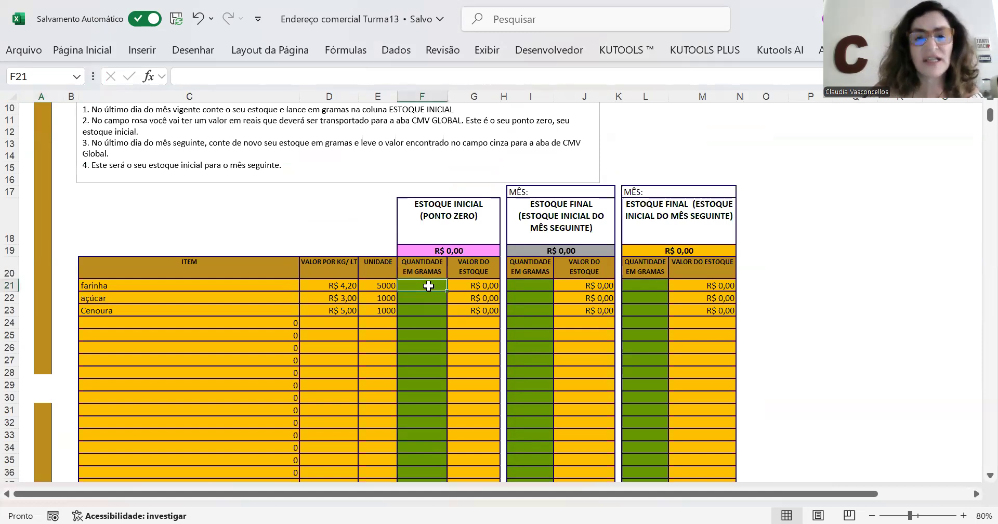
type("1000")
key("BackSpace")
key("BackSpace")
key("BackSpace")
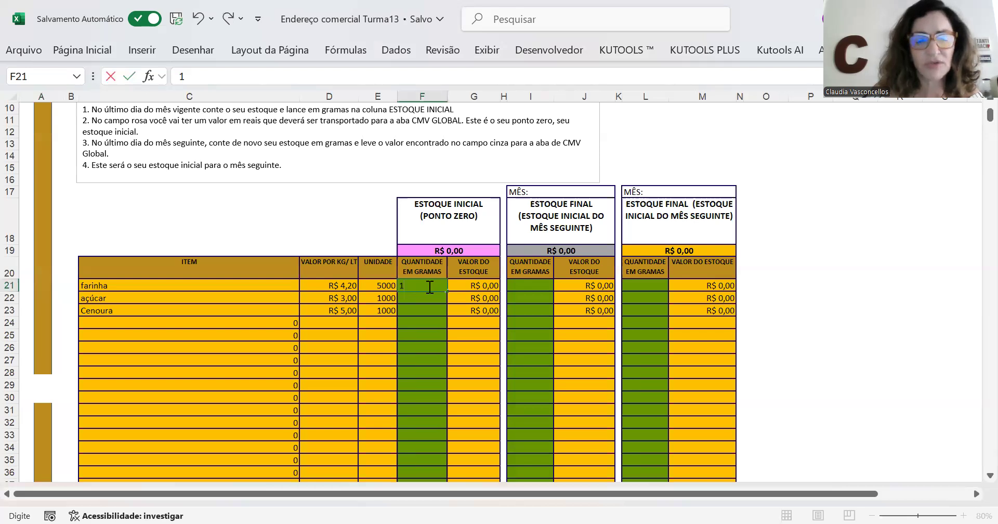
key("Return")
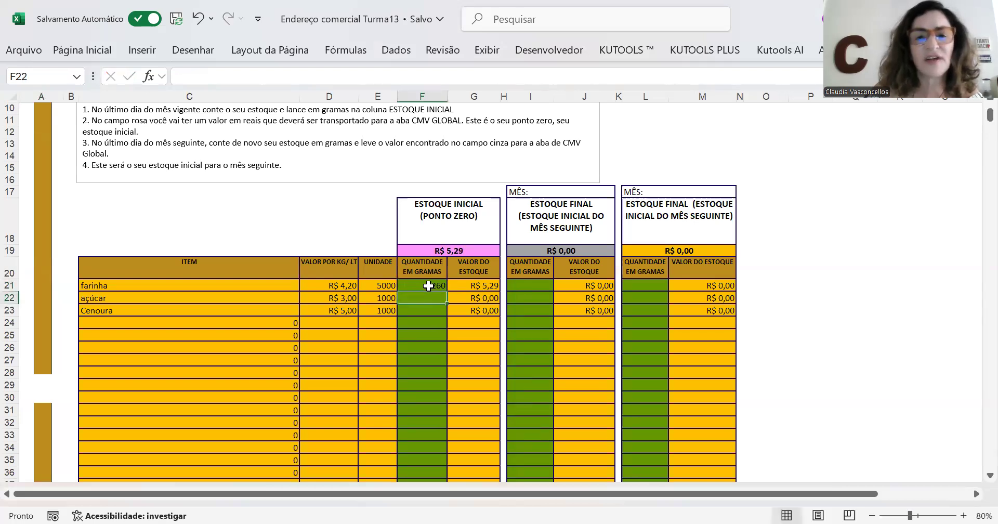
type("280")
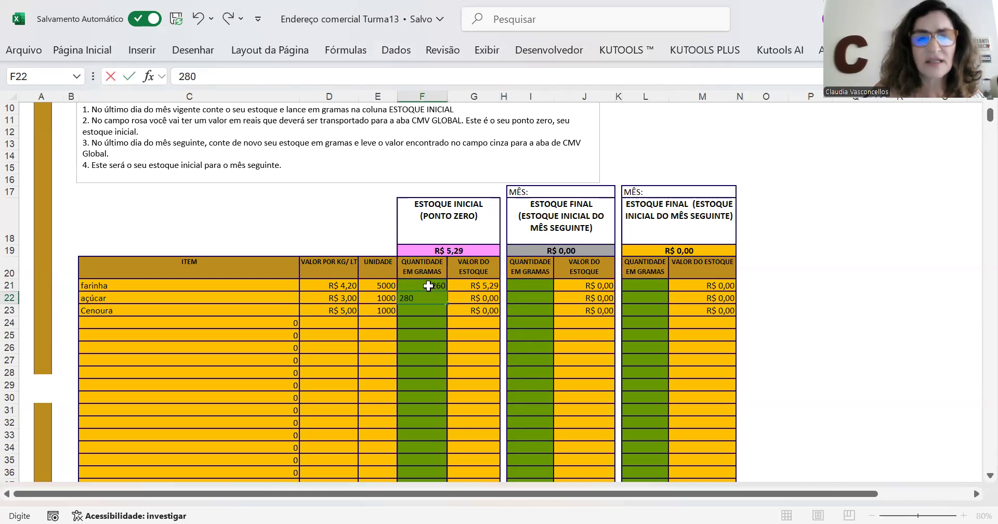
key("Return")
type("900")
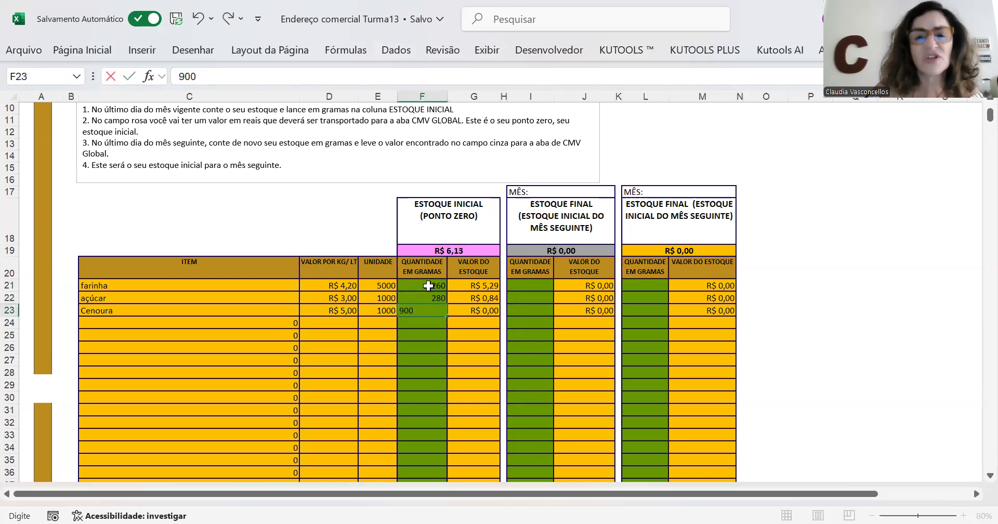
key("Return")
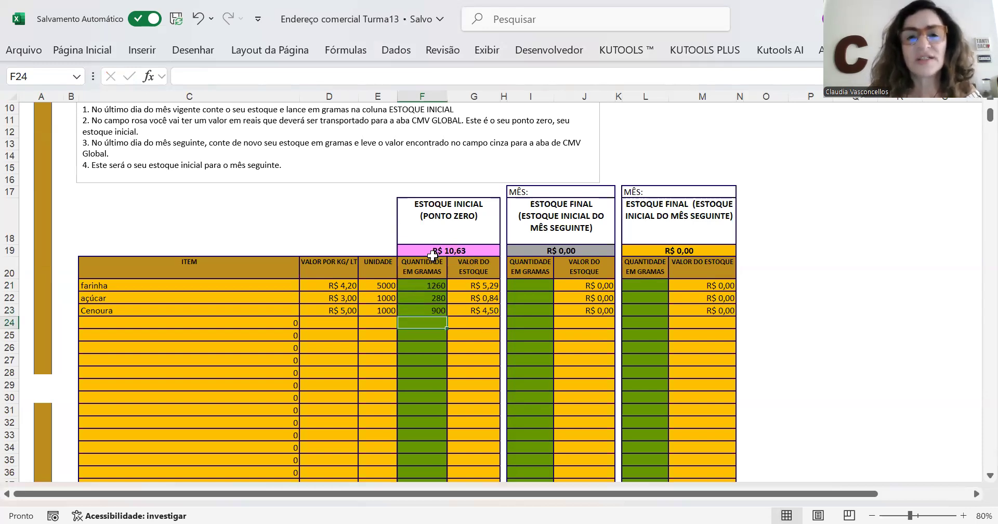
Open the packaging stock count sheet.
scroll(385, 312, "up", 3)
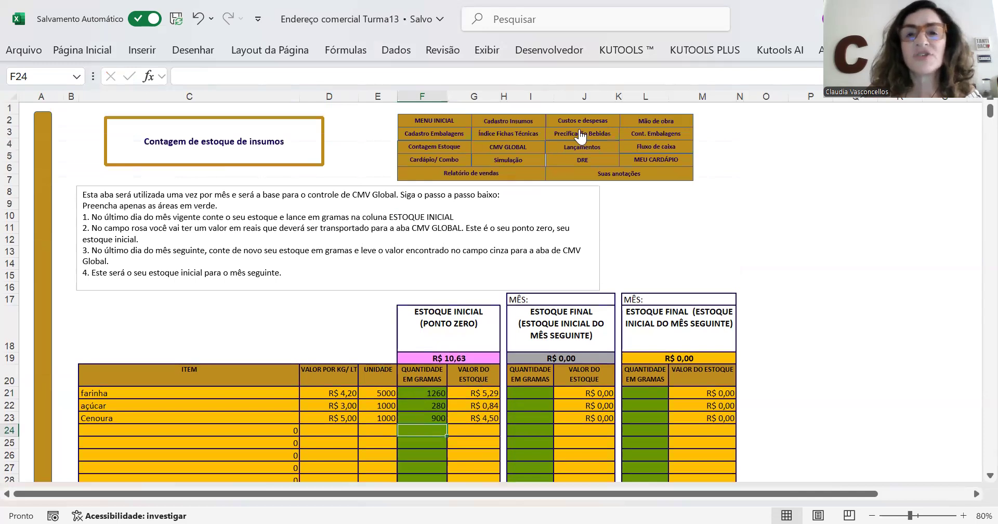
left_click(629, 136)
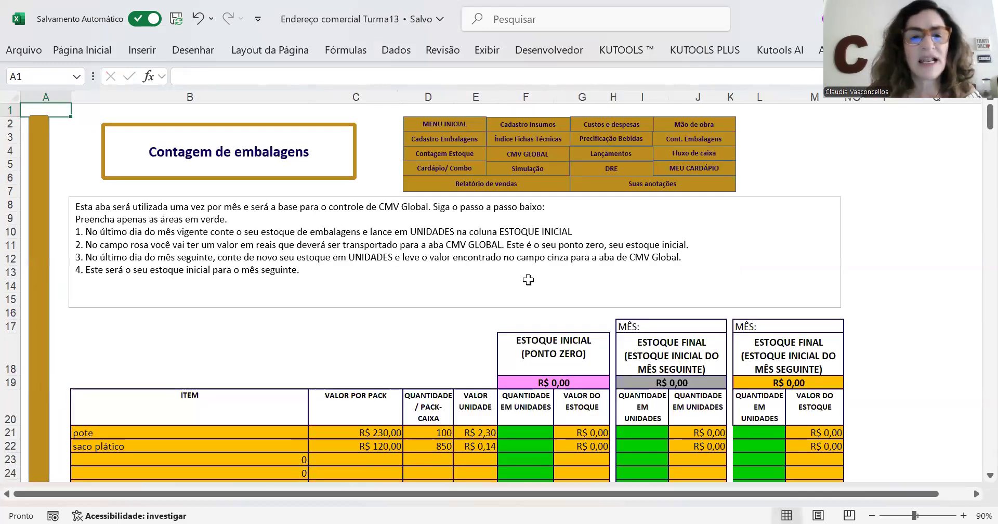
Enter the initial packaging stock in units: 12 for pote and 21 for saco plático.
scroll(528, 279, "down", 3)
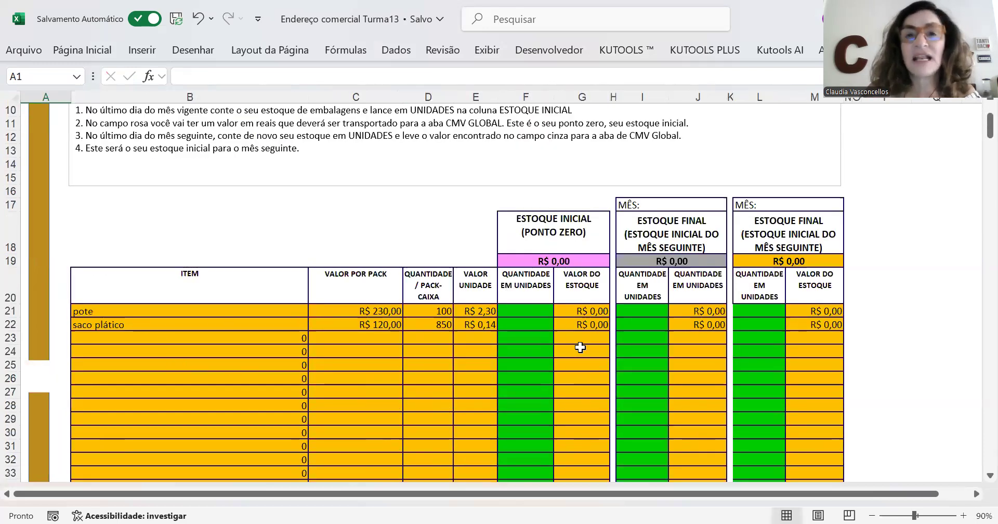
left_click(529, 310)
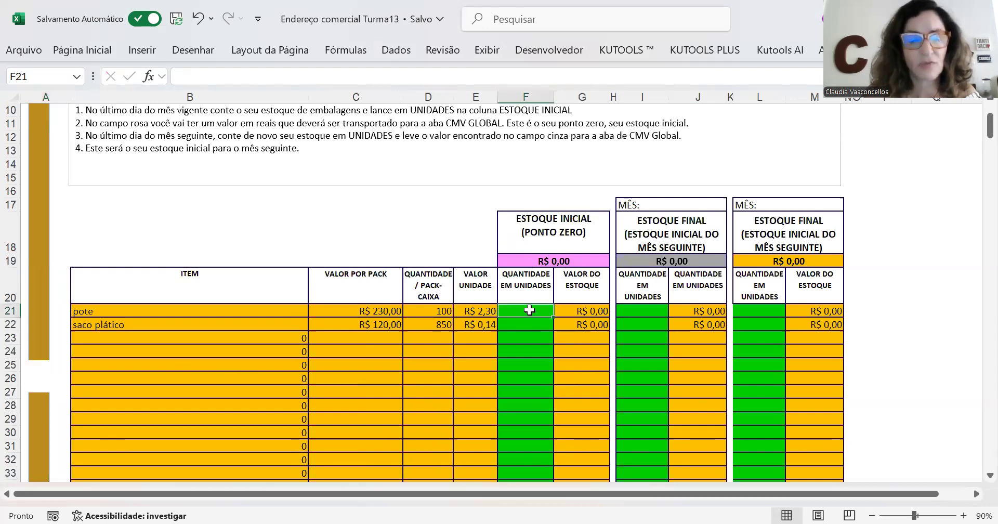
type("12")
key("Return")
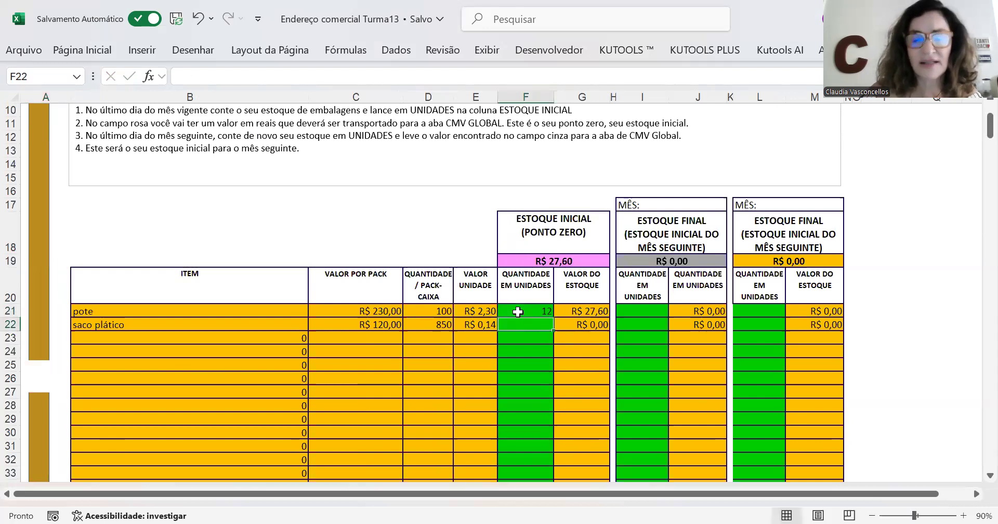
type("21")
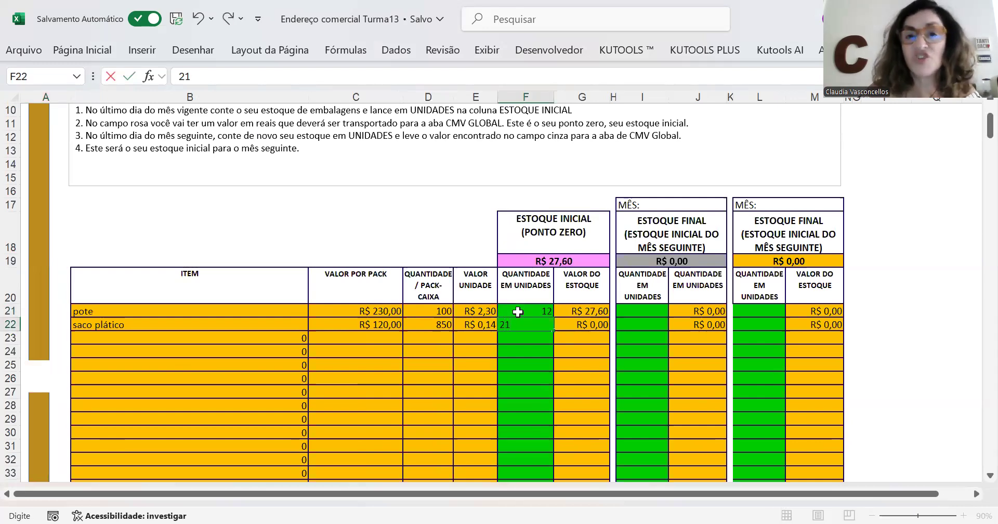
left_click(398, 218)
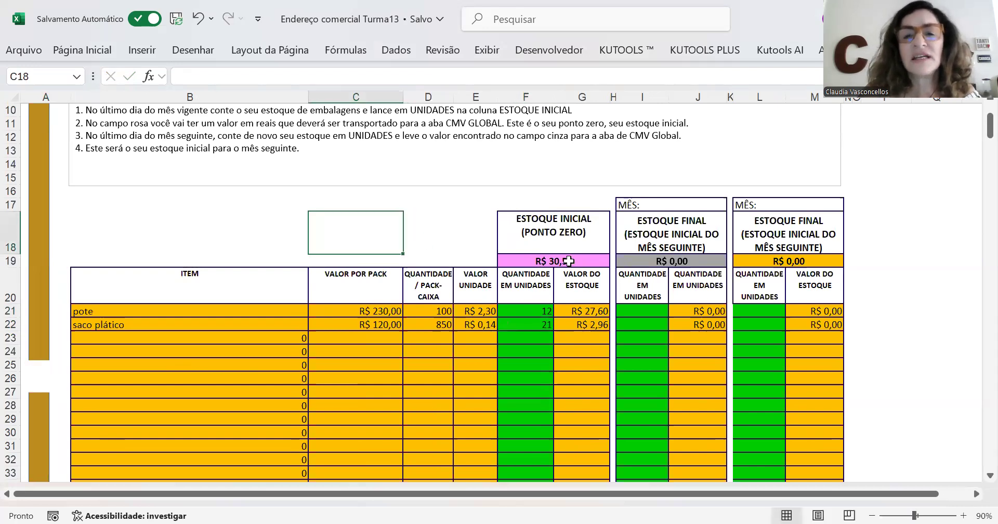
Return to the workbook's initial menu and open the financial entries sheet.
scroll(546, 358, "up", 3)
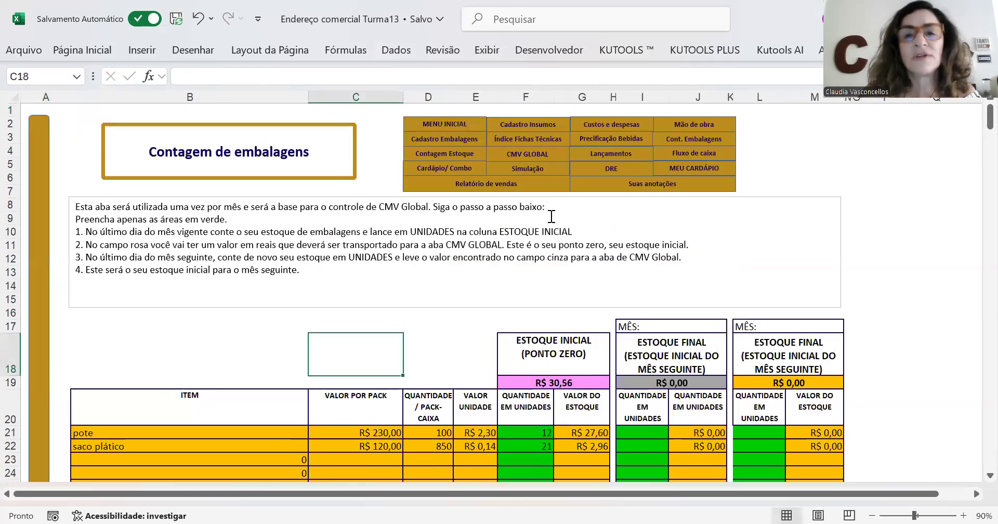
left_click(462, 122)
scroll(470, 270, "down", 2)
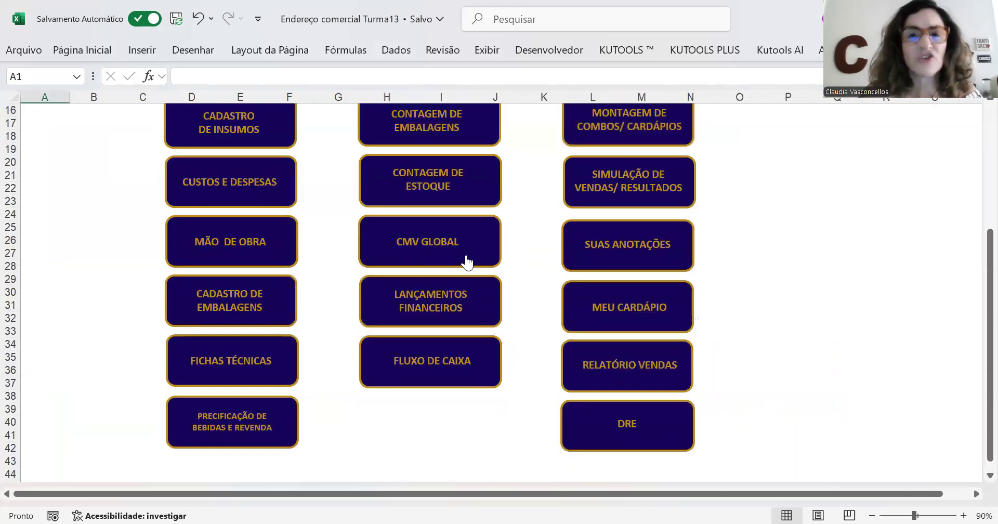
left_click(429, 305)
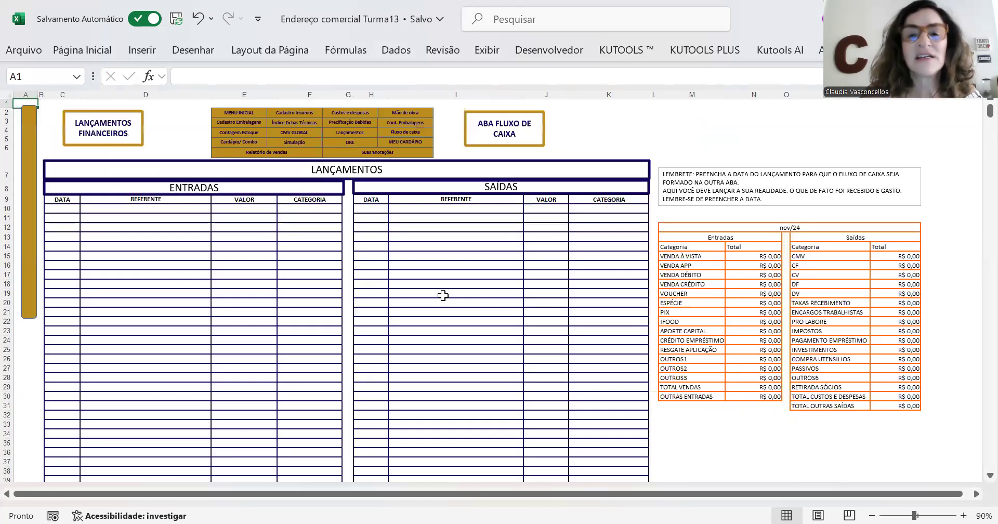
Date the first outgoing entry 02/11/24 in the Saídas table.
left_click(375, 209)
type("02/02/")
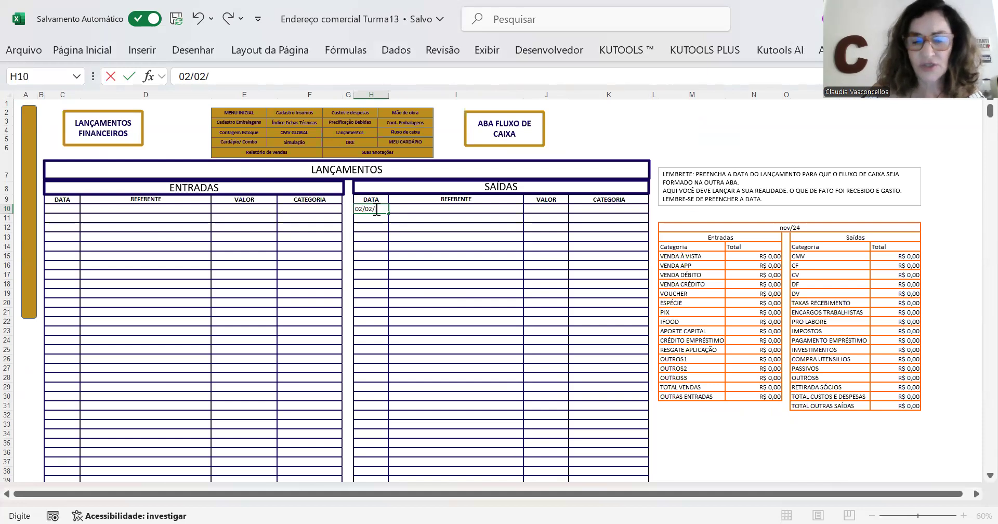
key("BackSpace")
key("BackSpace")
key("BackSpace")
key("BackSpace")
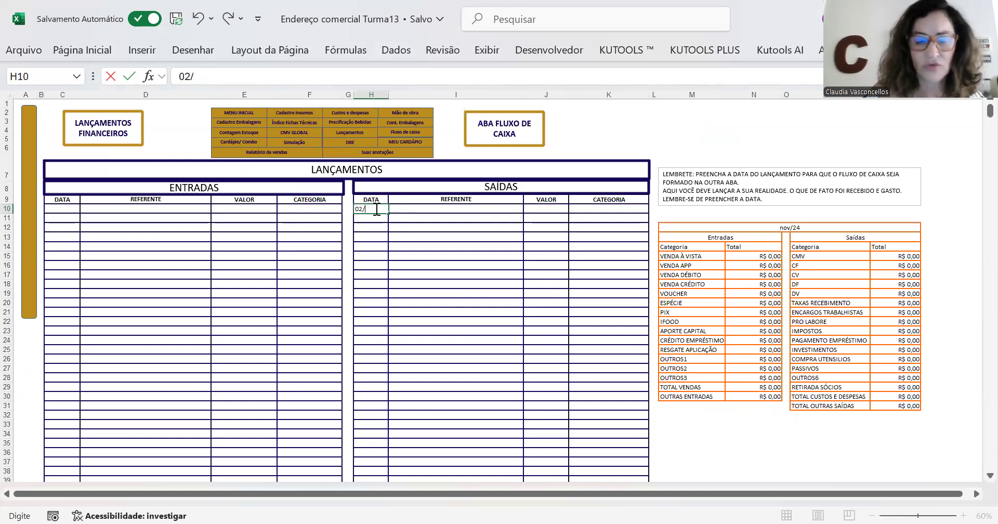
Complete the first outgoing entry with supermercado as reference, a value of 234 and the category CMV.
left_click(469, 209)
type("supermerc")
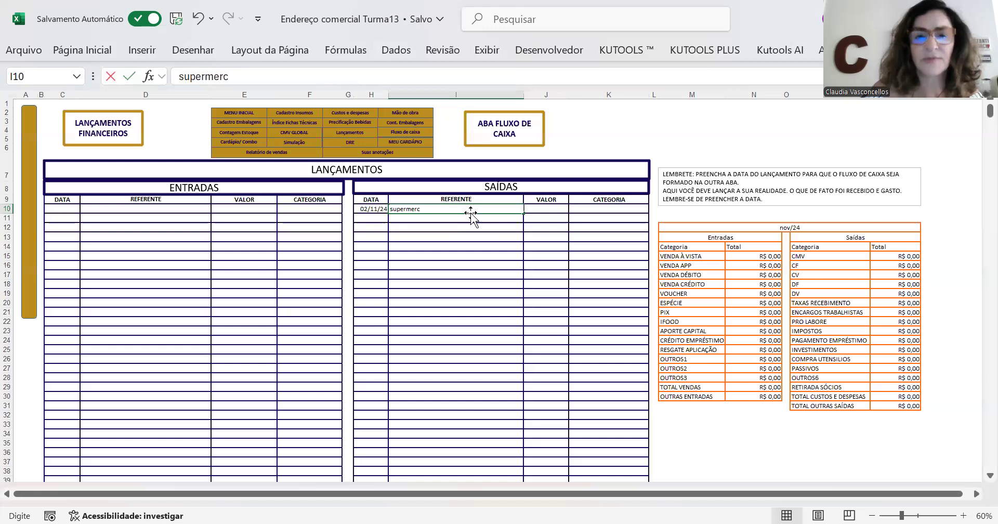
type("ado")
left_click(546, 207)
type("234")
left_click(593, 208)
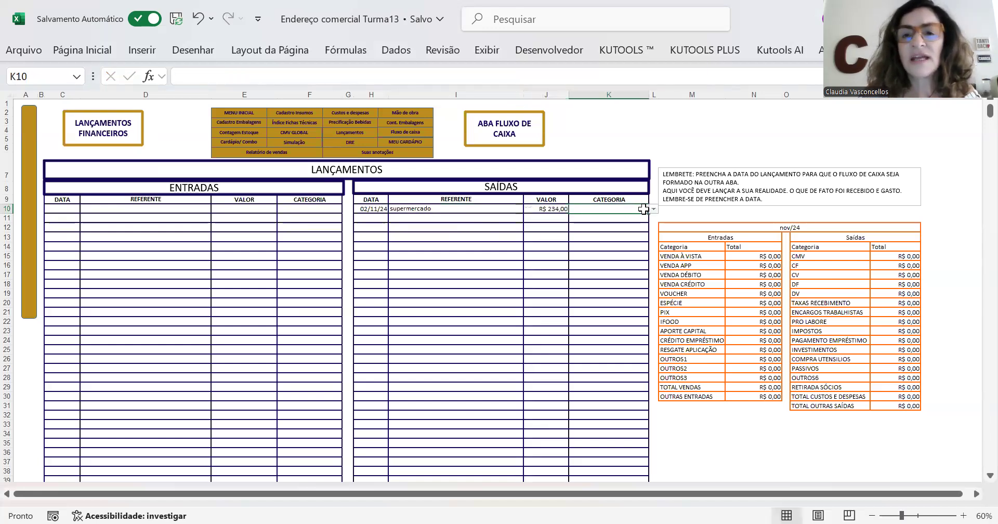
left_click(653, 211)
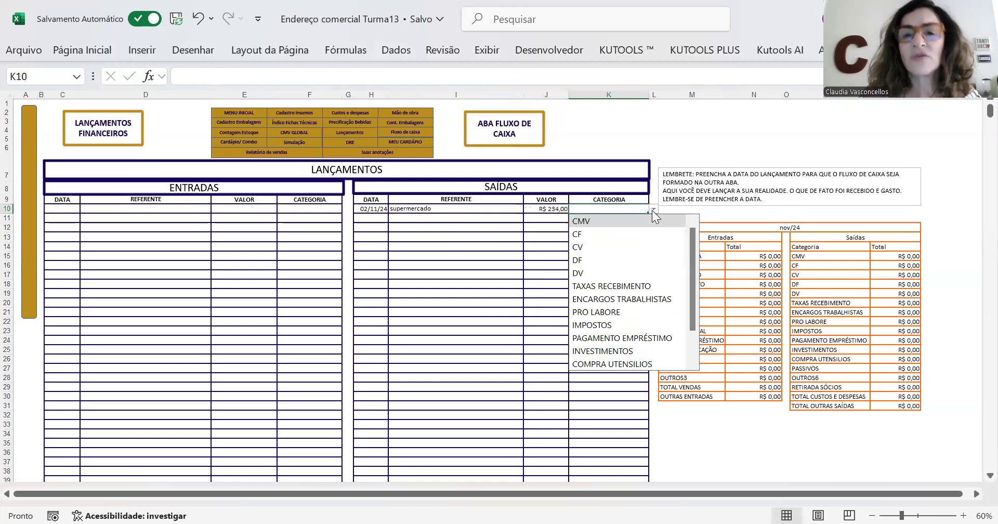
left_click(590, 221)
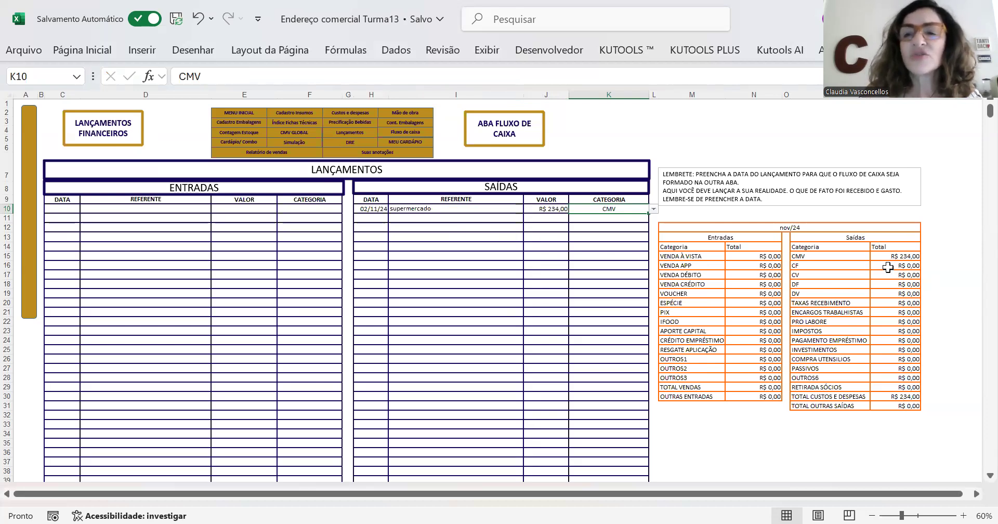
Open the CMV Global sheet from the initial menu and look over its instructions and monthly calculation tables.
left_click(235, 117)
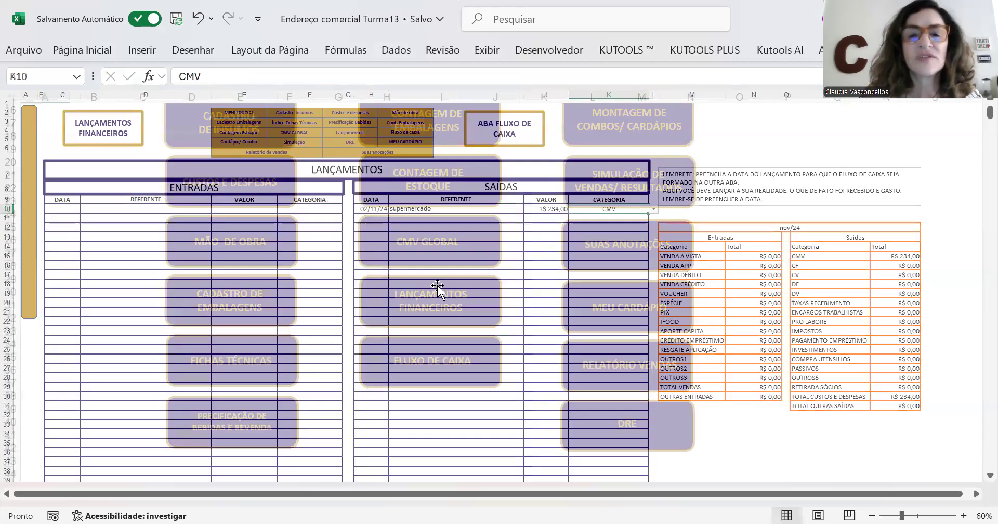
left_click(430, 323)
scroll(240, 397, "down", 3)
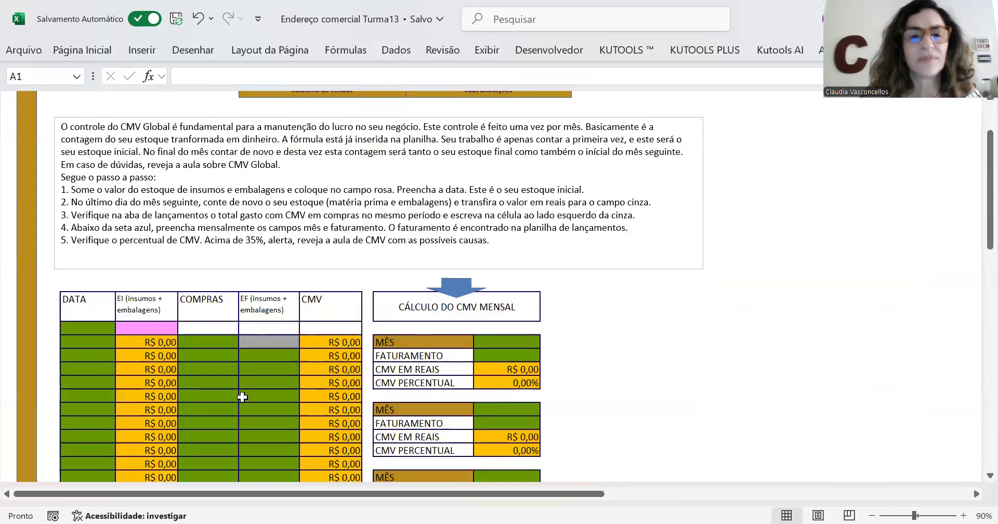
scroll(439, 295, "up", 3)
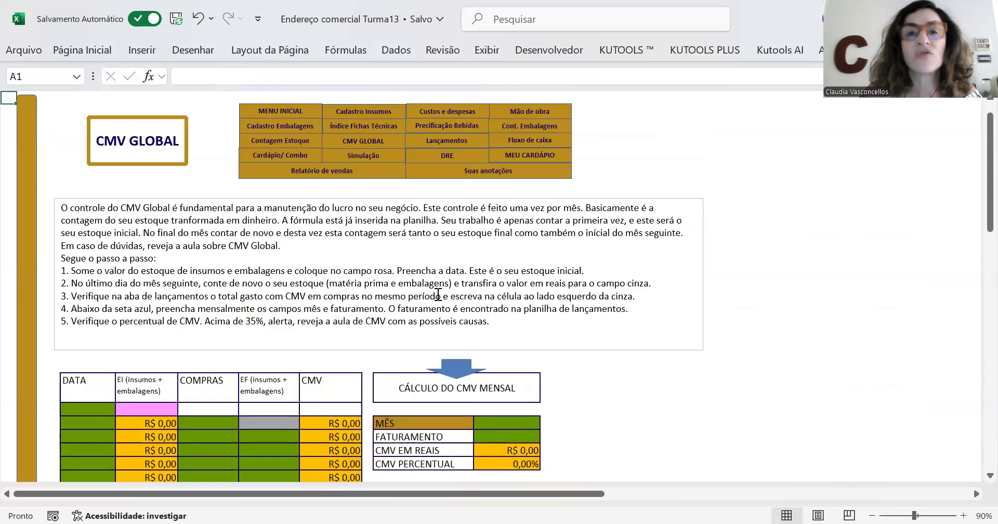
Open the cash flow sheet from the initial menu and examine the daily balances, the November 2024 summary and the pie chart.
left_click(292, 113)
scroll(531, 291, "down", 2)
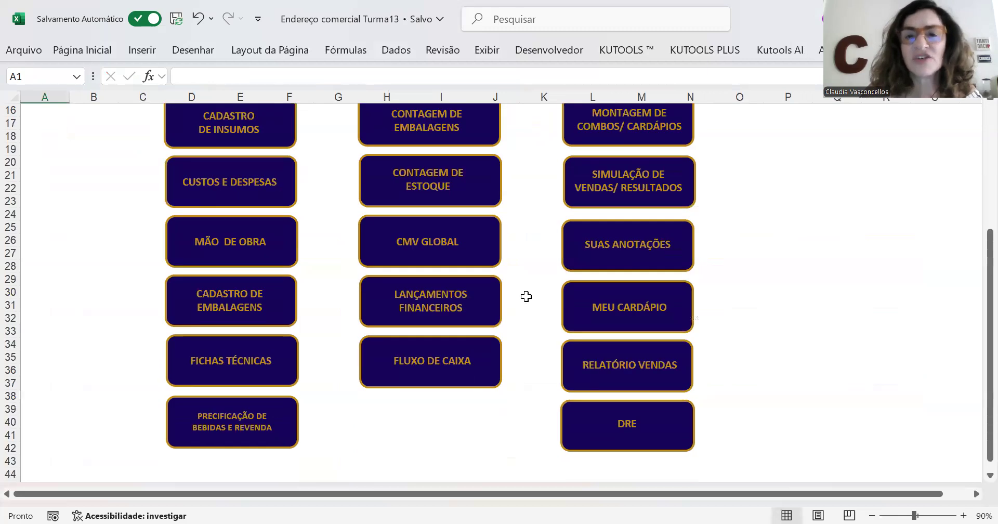
scroll(524, 303, "up", 1)
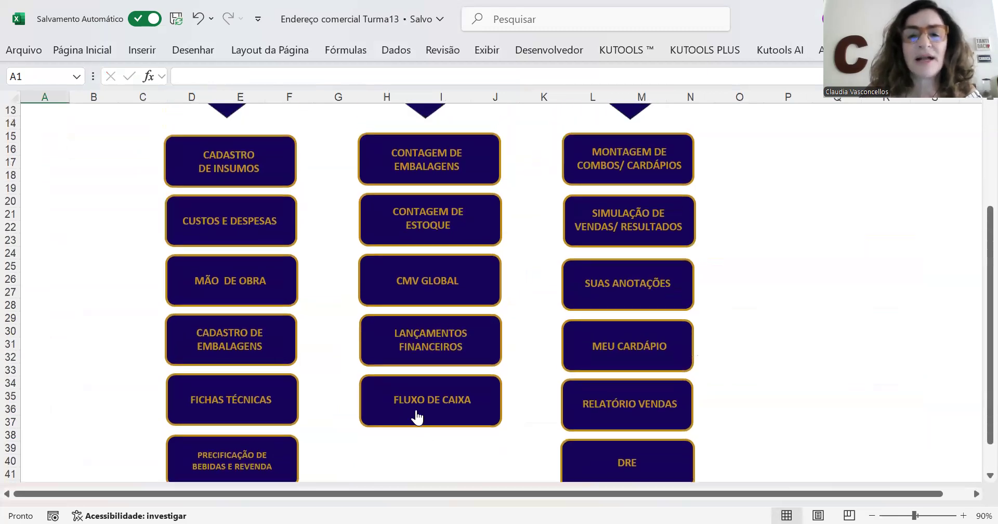
left_click(411, 406)
scroll(660, 342, "down", 6)
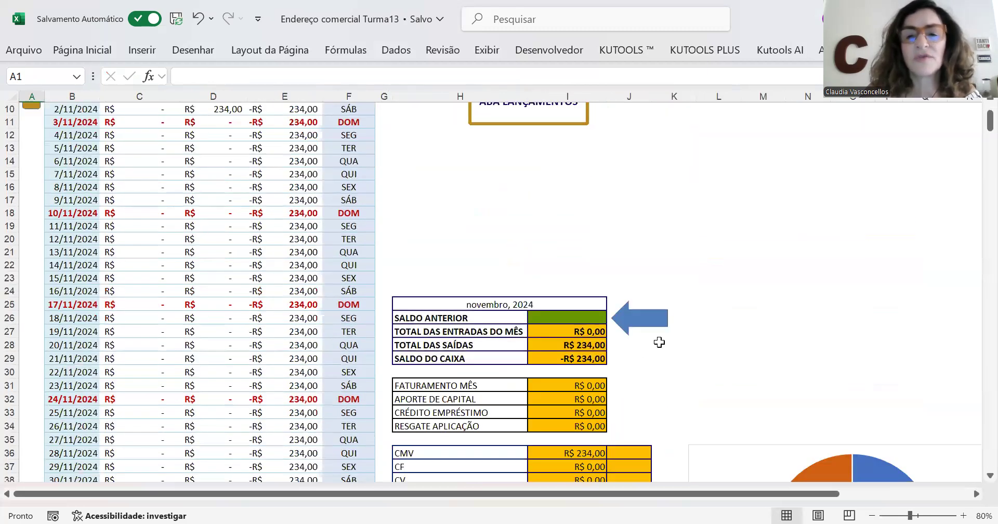
scroll(833, 420, "down", 1)
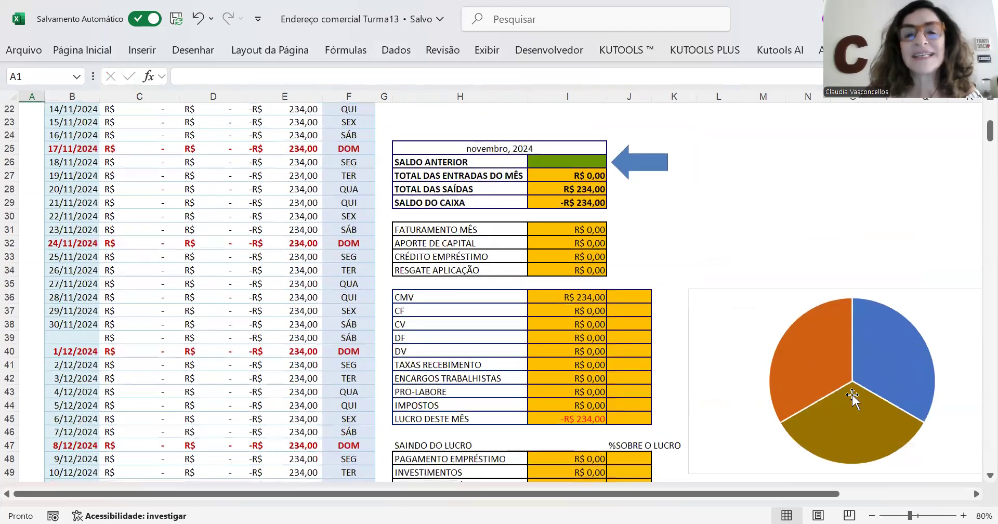
scroll(772, 393, "down", 1)
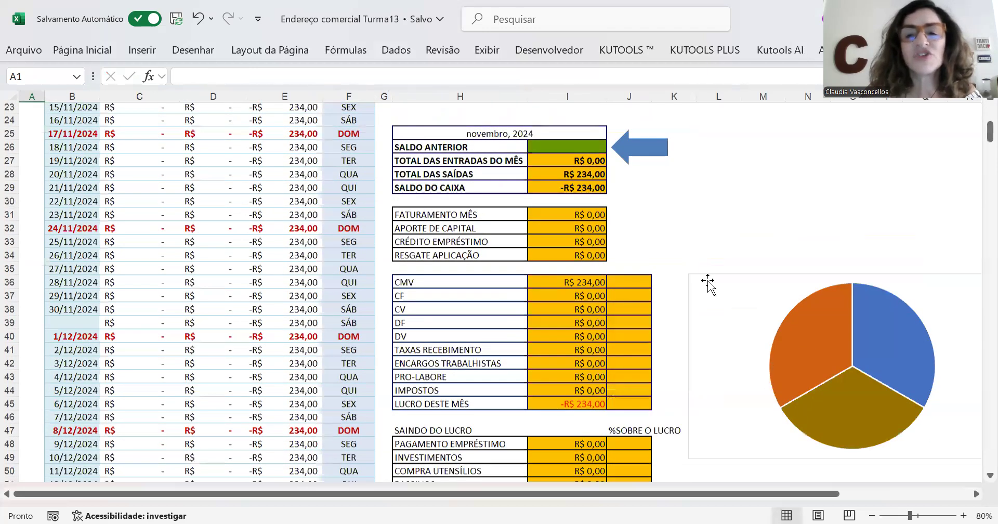
scroll(442, 344, "down", 1)
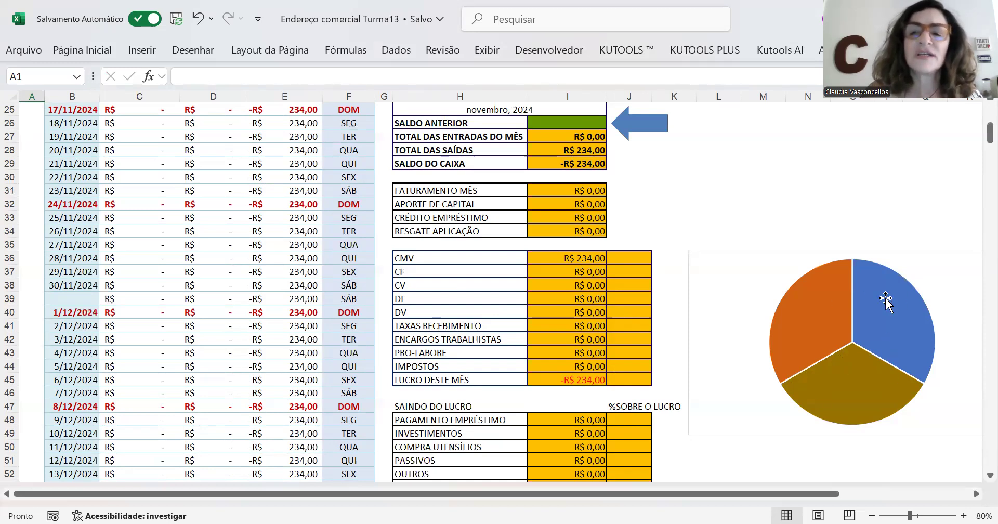
mouse_move(846, 368)
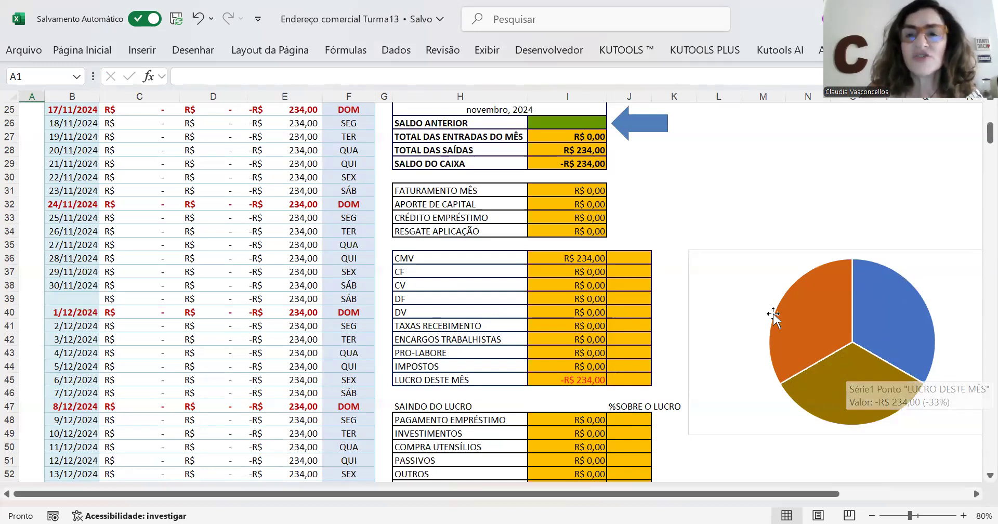
scroll(417, 298, "up", 8)
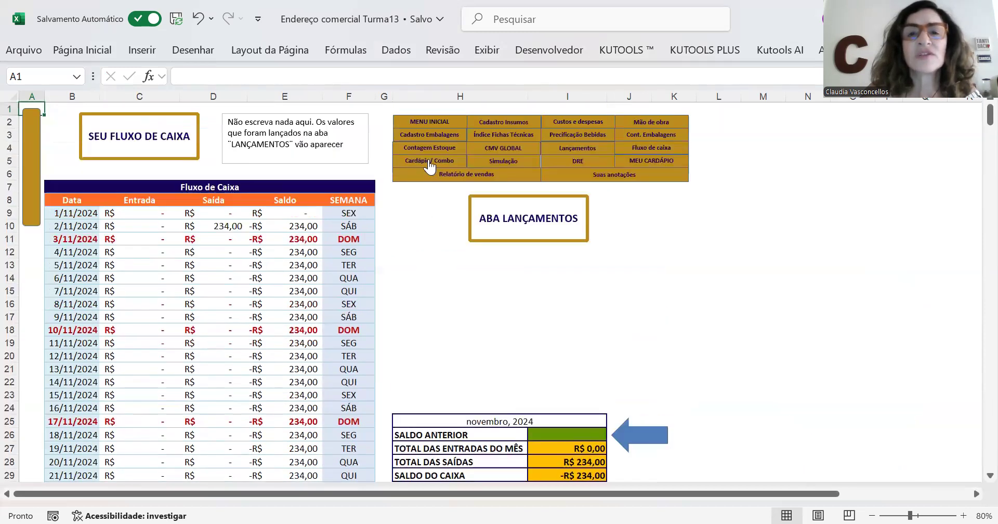
Open the combos and menus sheet from the initial menu and choose teste as the first product of combo number 01.
left_click(430, 122)
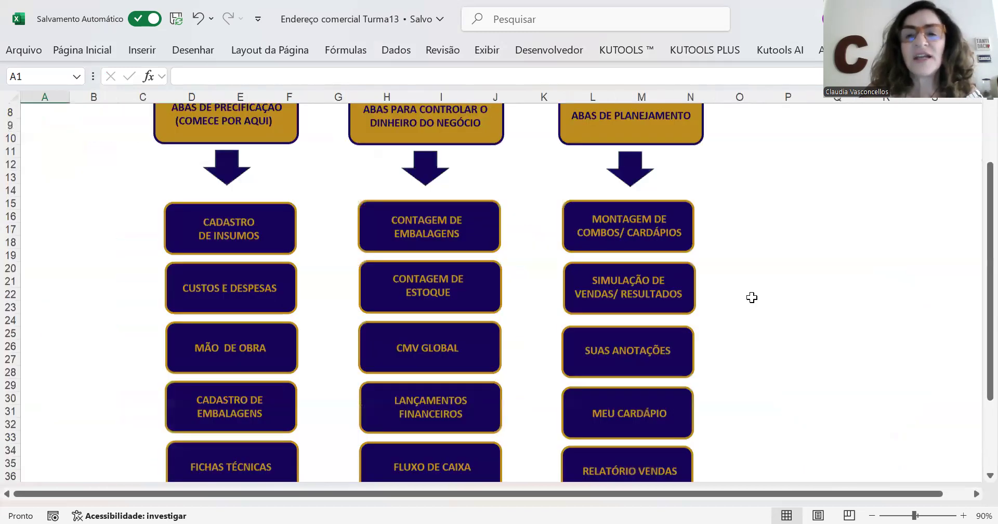
left_click(626, 199)
scroll(449, 317, "down", 1)
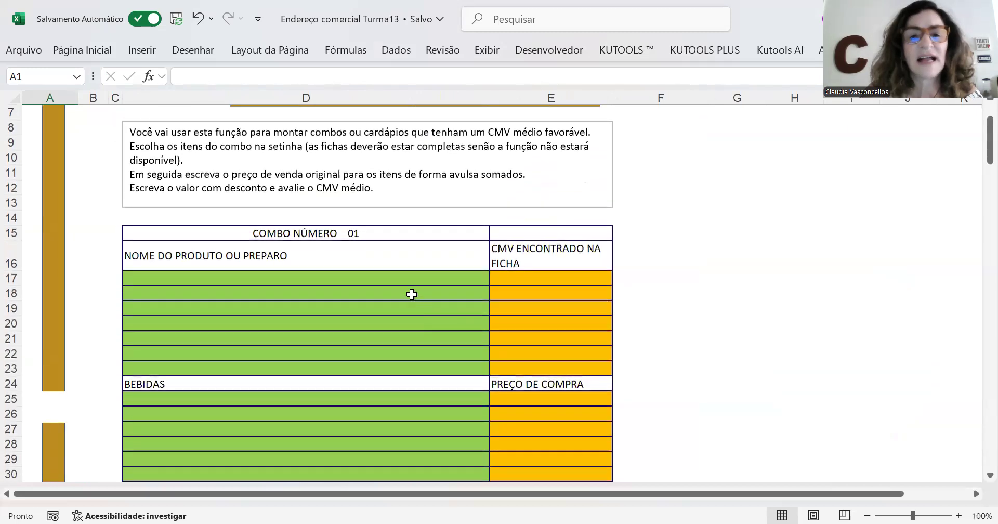
left_click(403, 276)
left_click(495, 279)
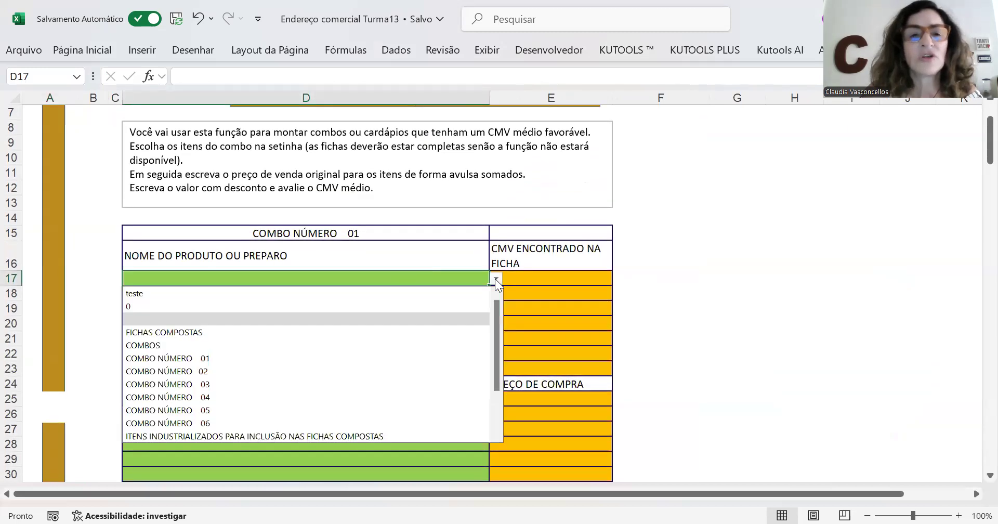
left_click(199, 293)
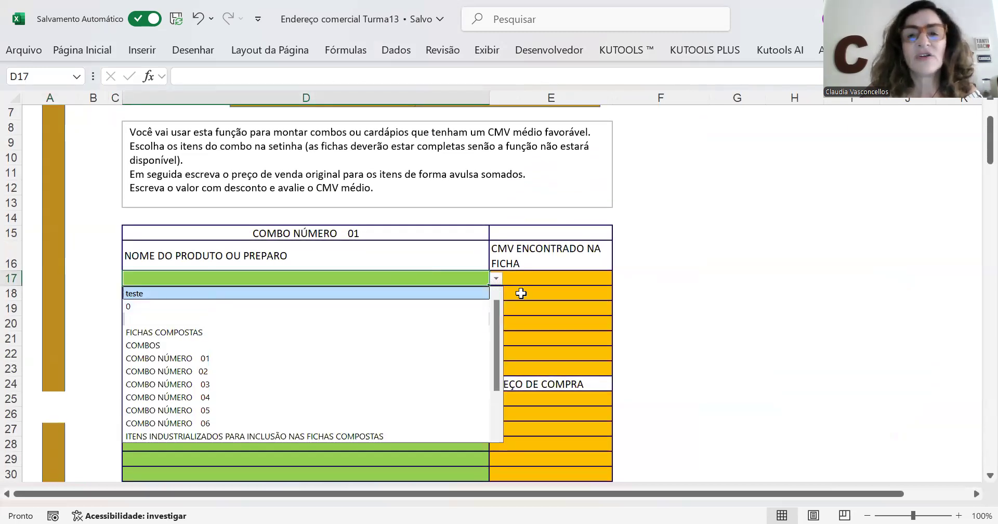
scroll(491, 301, "down", 3)
scroll(493, 332, "down", 1)
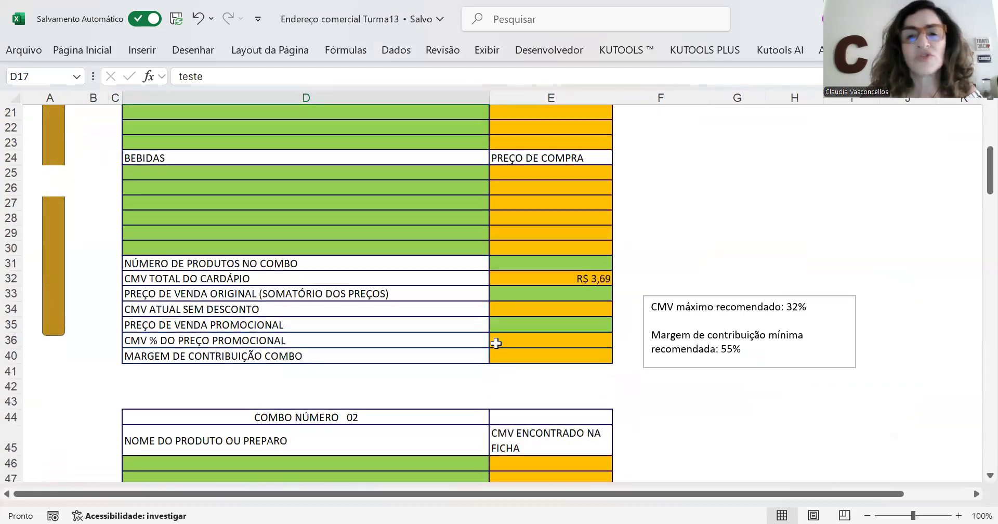
Return to the initial menu and open the Meu Cardápio sheet.
scroll(495, 341, "up", 1)
scroll(486, 334, "up", 6)
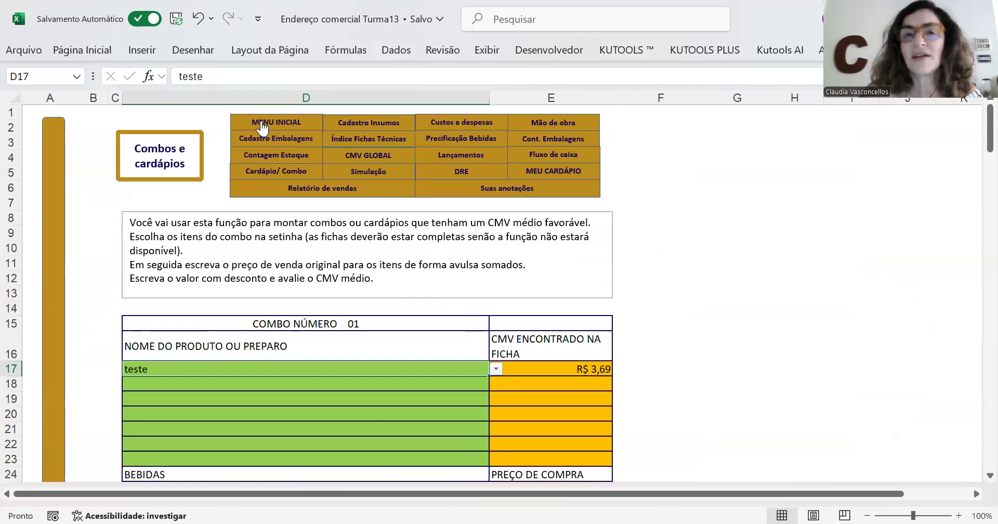
left_click(262, 126)
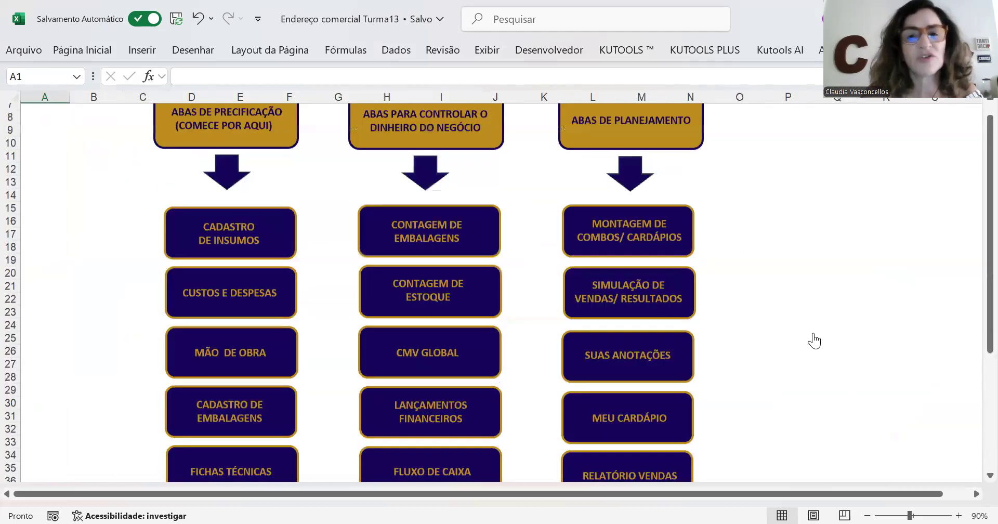
scroll(812, 340, "down", 3)
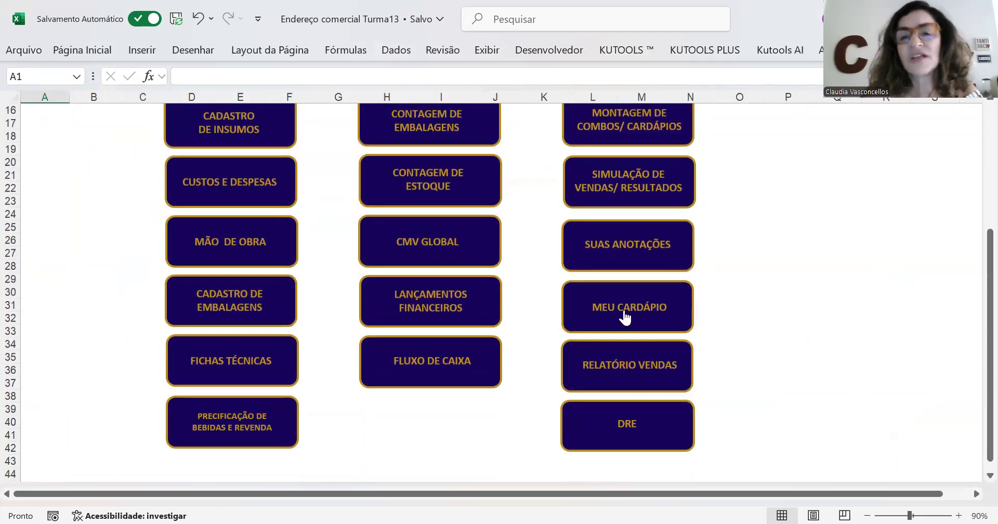
left_click(625, 317)
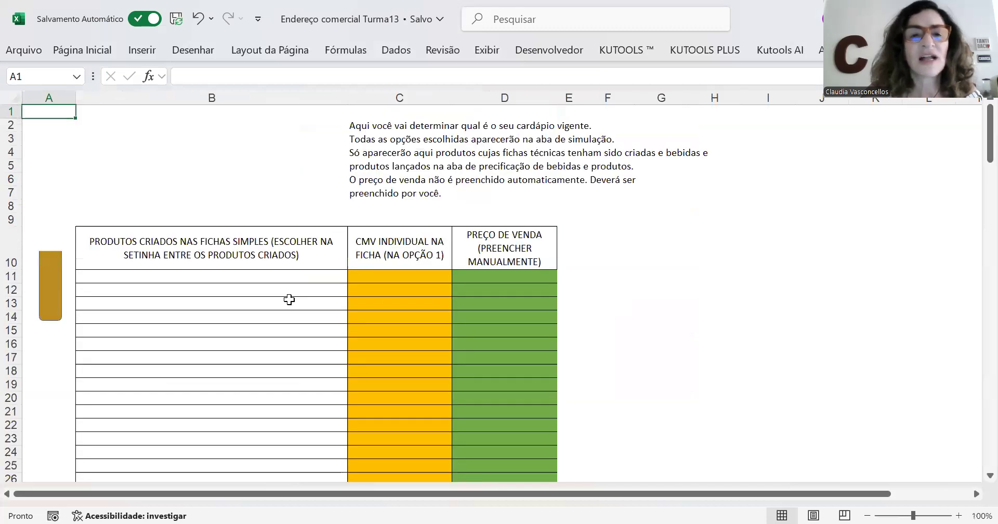
Choose teste as the first simple-recipe product on the current menu and set its sale price to 9,99.
left_click(268, 274)
left_click(354, 277)
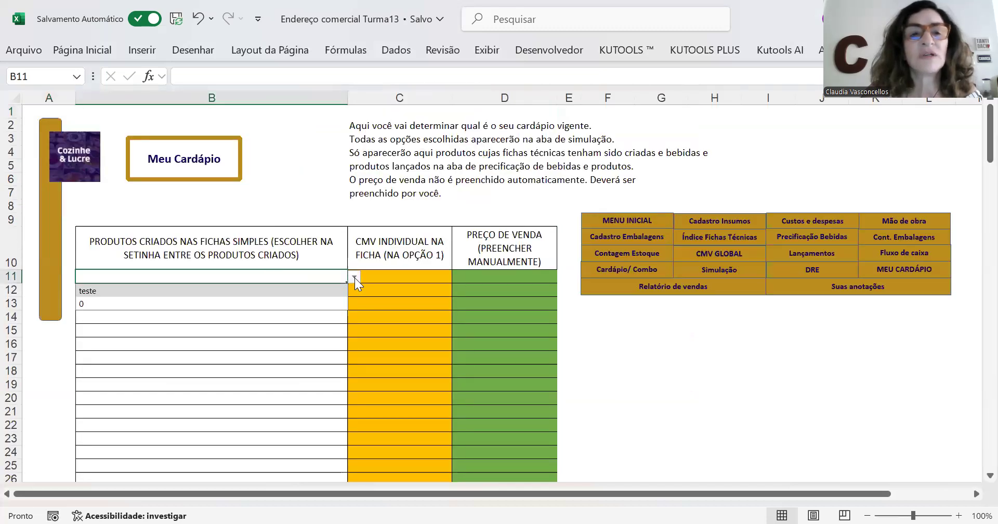
left_click(199, 291)
left_click(489, 277)
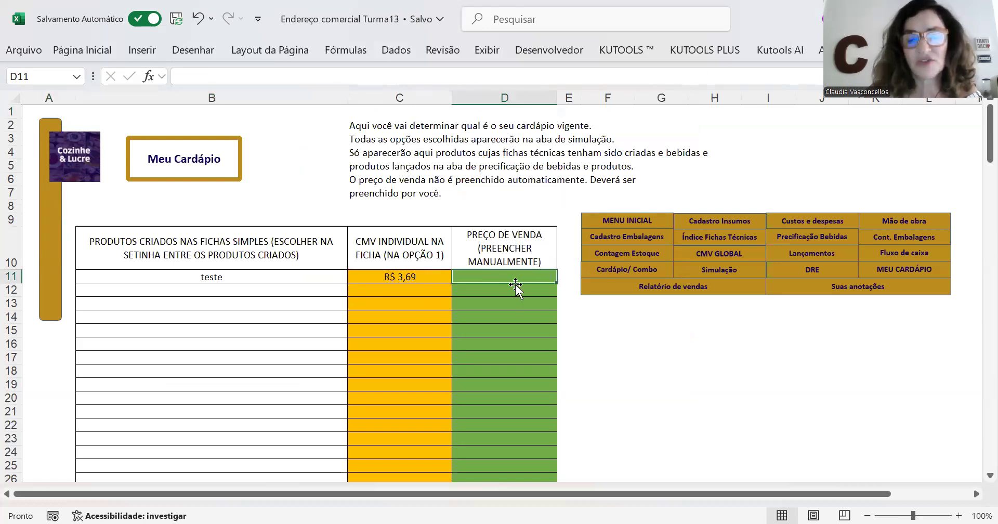
type("9,99")
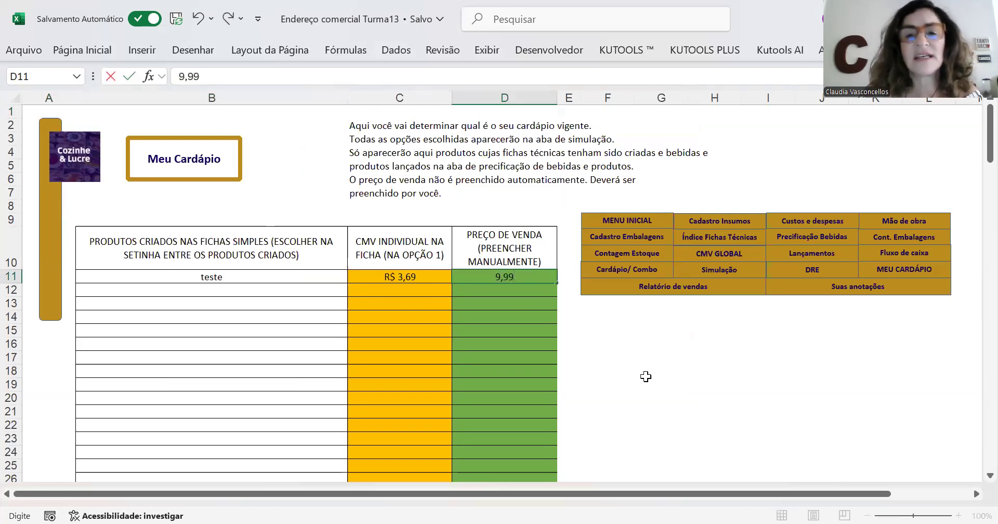
left_click(646, 377)
scroll(390, 279, "down", 1)
scroll(515, 240, "up", 1)
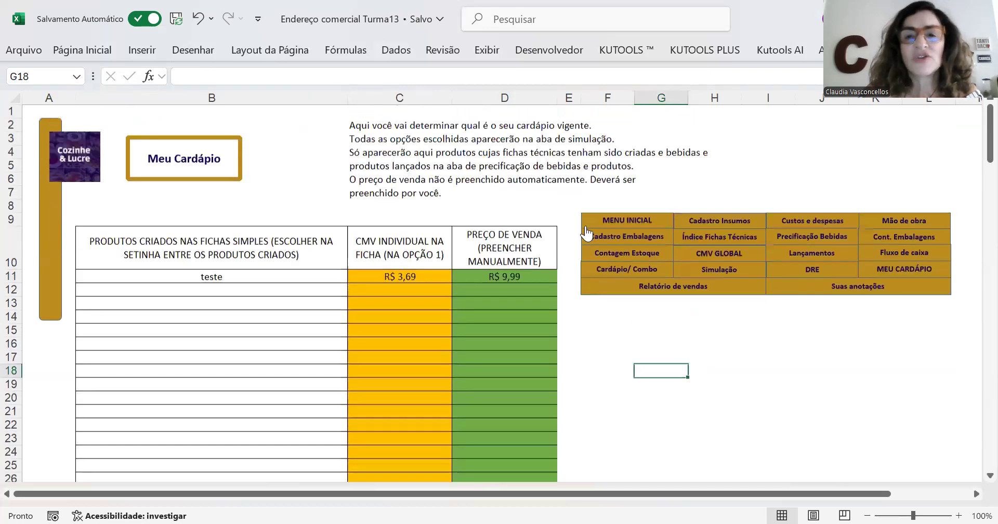
Open the sales report sheet from the initial menu and enter 32 units of teste sold on day 1.
left_click(602, 223)
scroll(800, 350, "down", 2)
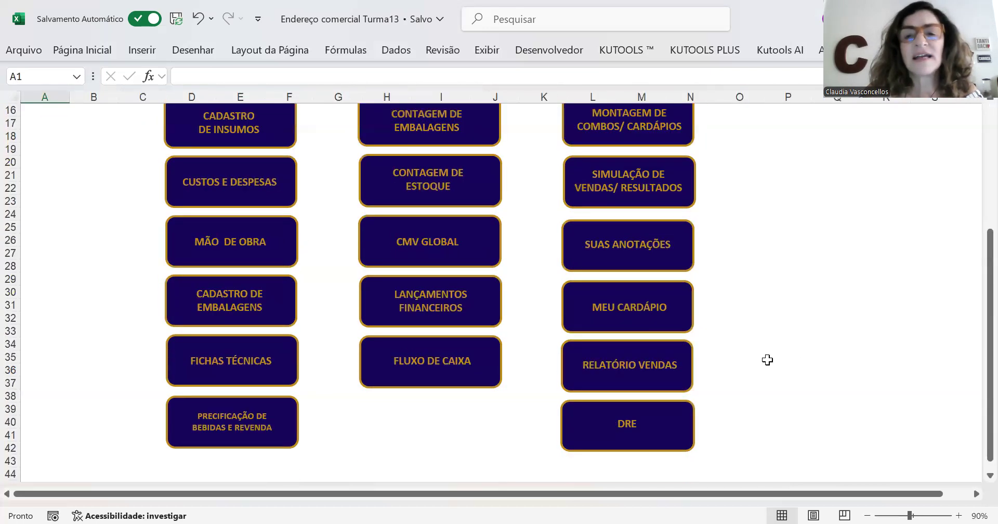
left_click(613, 372)
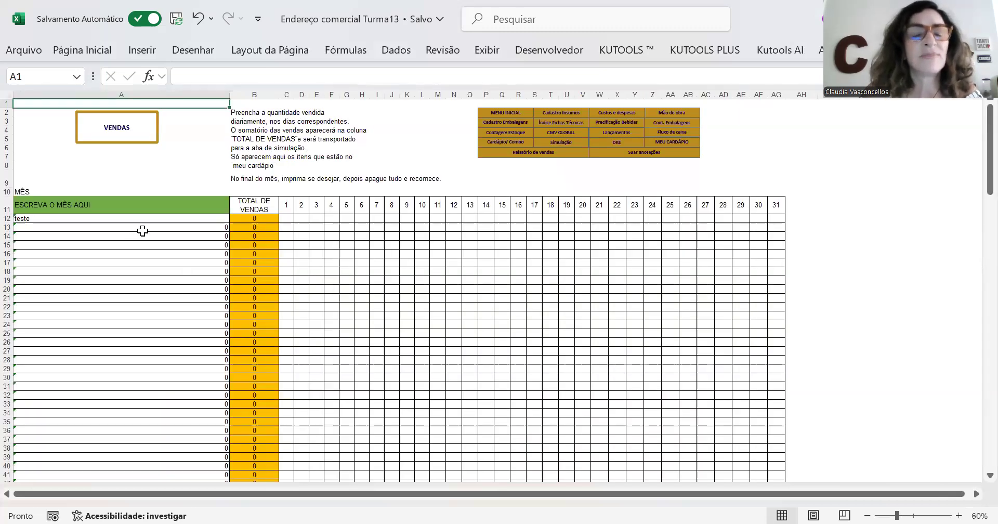
scroll(142, 231, "down", 12)
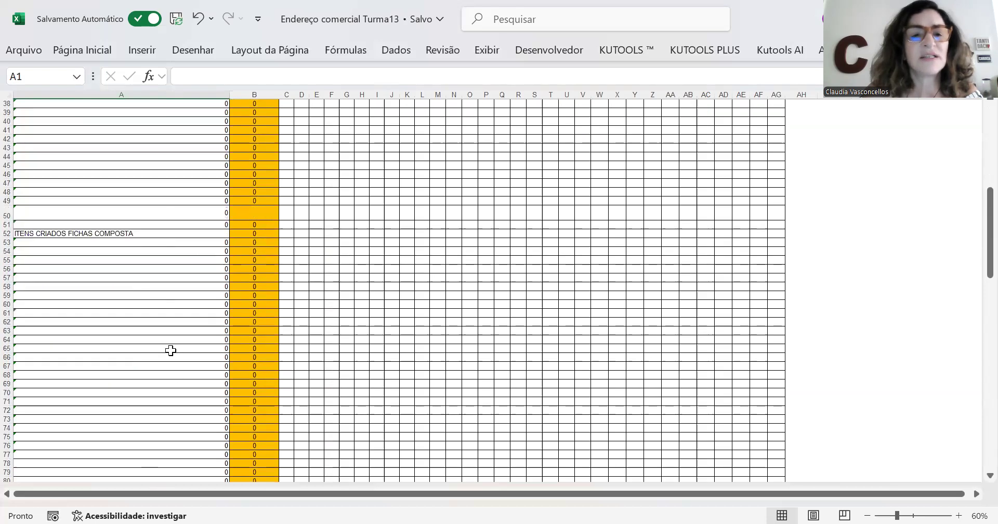
scroll(171, 351, "down", 9)
scroll(172, 350, "up", 20)
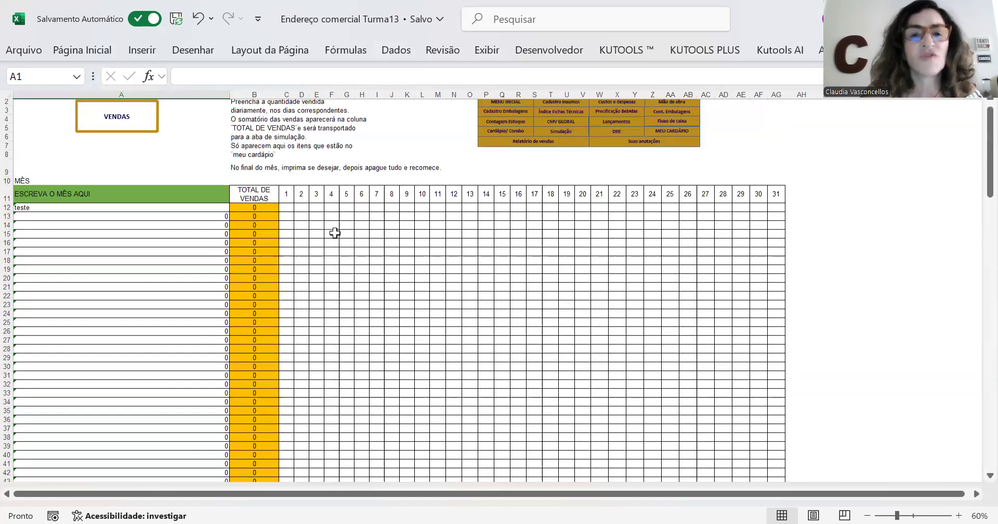
scroll(283, 215, "up", 1)
left_click(287, 217)
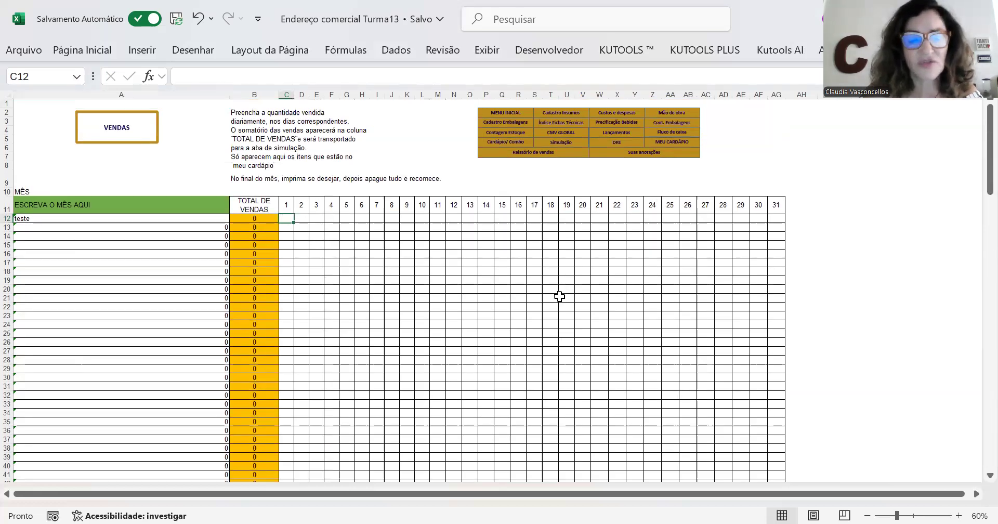
type("32")
left_click(550, 325)
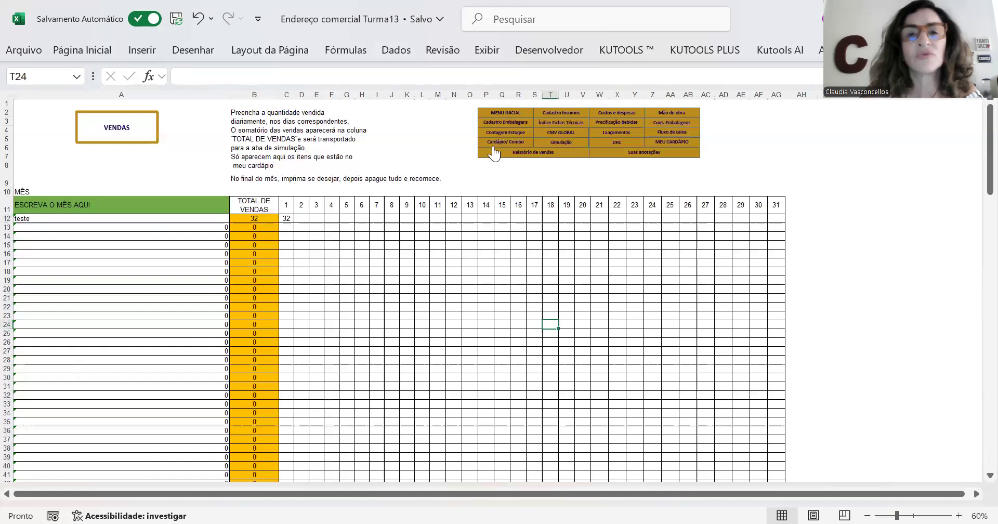
Open the sales simulation and results sheet from the initial menu and examine the product margins, cost summary, desired profit and price increase sections.
left_click(500, 113)
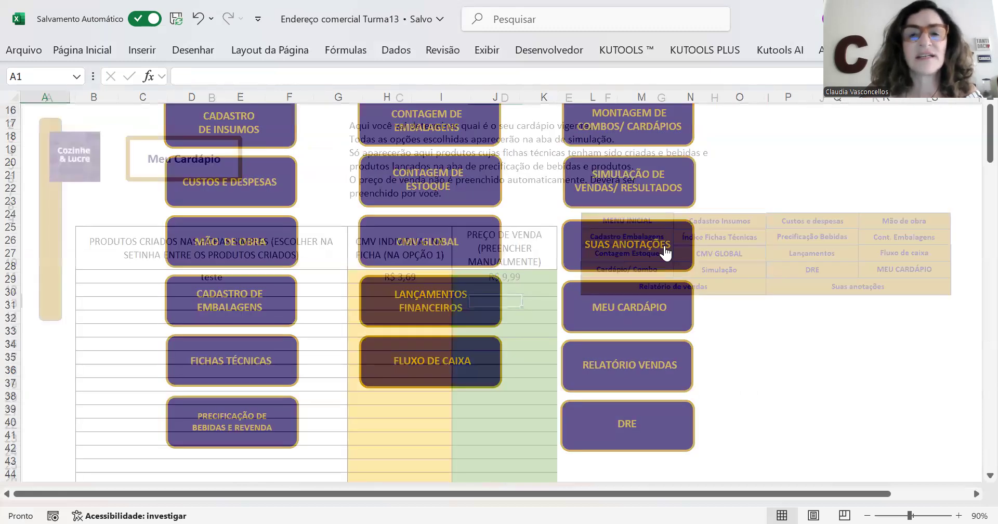
left_click(667, 308)
left_click(622, 222)
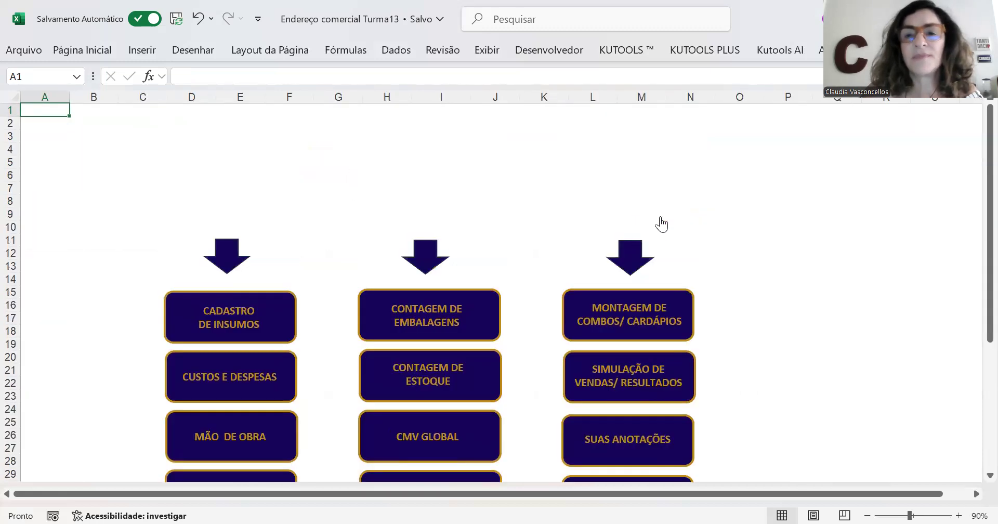
left_click(645, 379)
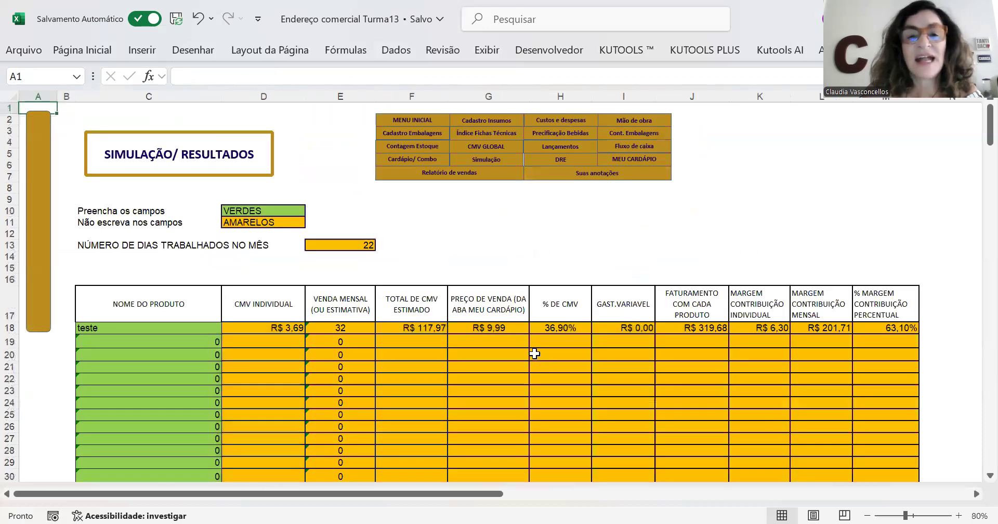
scroll(534, 354, "down", 2)
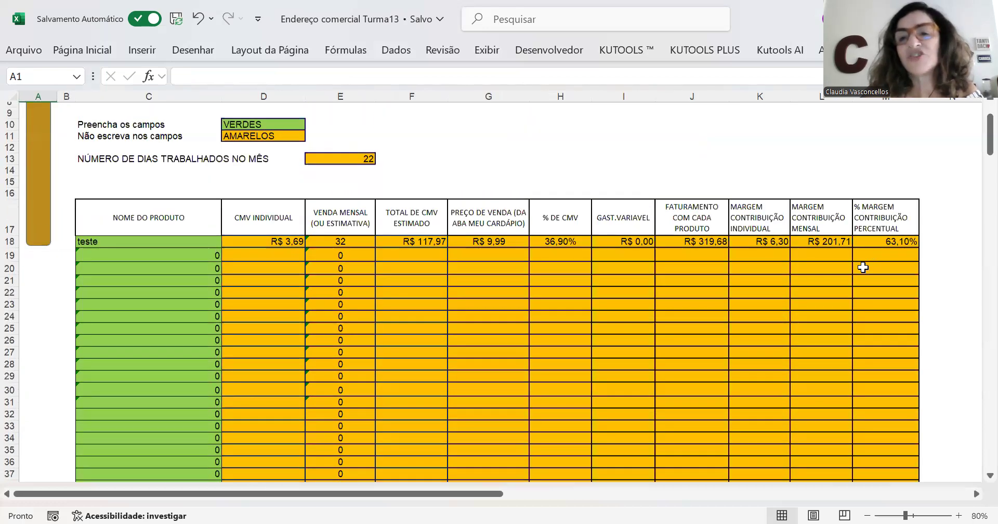
scroll(837, 237, "up", 1)
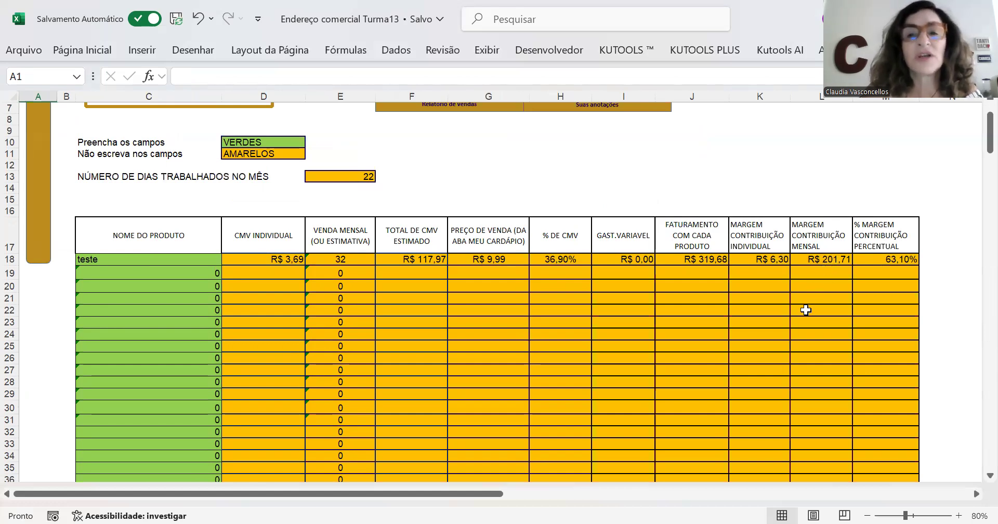
scroll(973, 457, "down", 20)
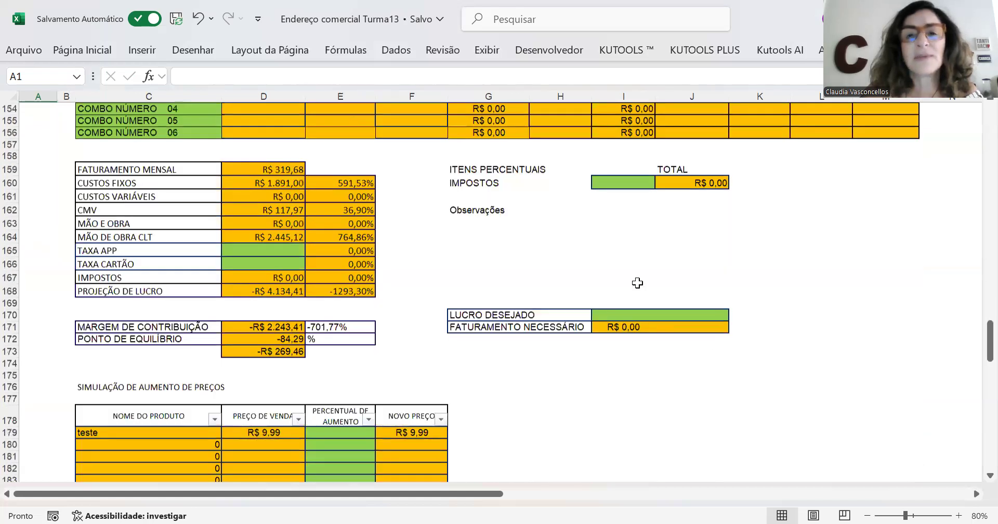
scroll(698, 247, "down", 1)
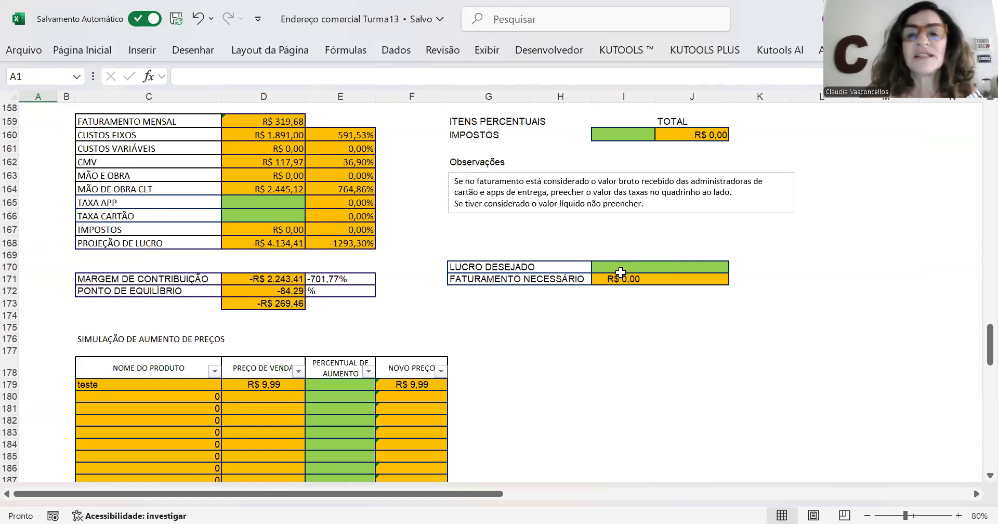
left_click_drag(976, 347, 977, 124)
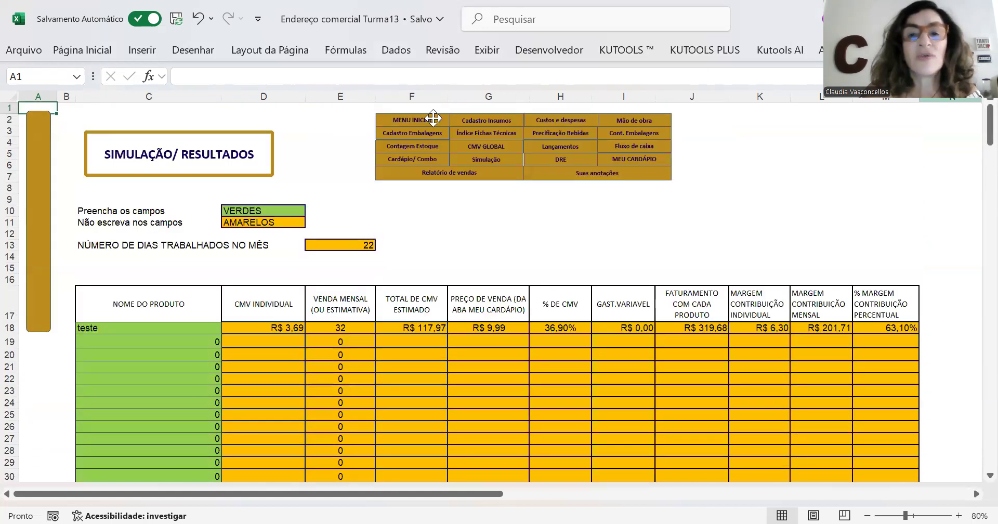
Return to the initial menu and look over the remaining sheet options down to DRE.
left_click(433, 119)
scroll(712, 341, "down", 3)
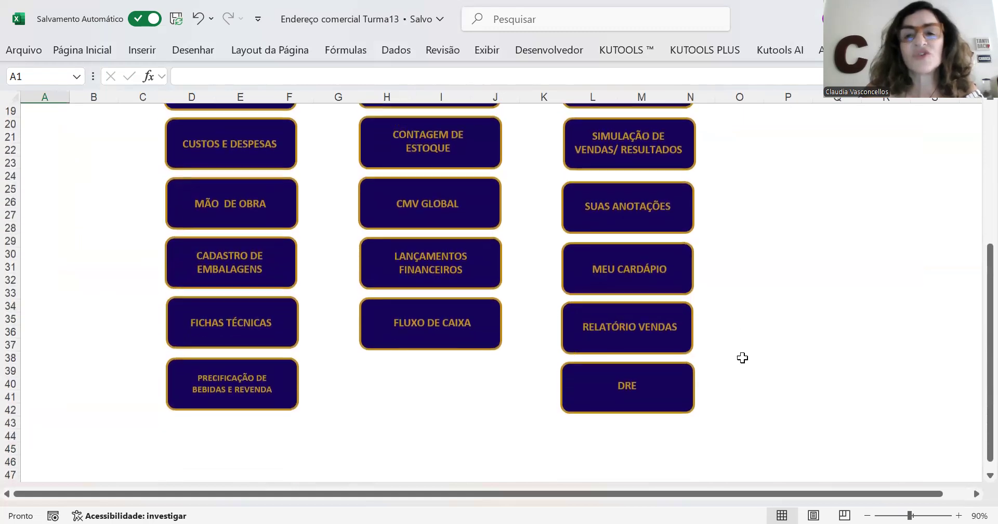
scroll(778, 370, "up", 1)
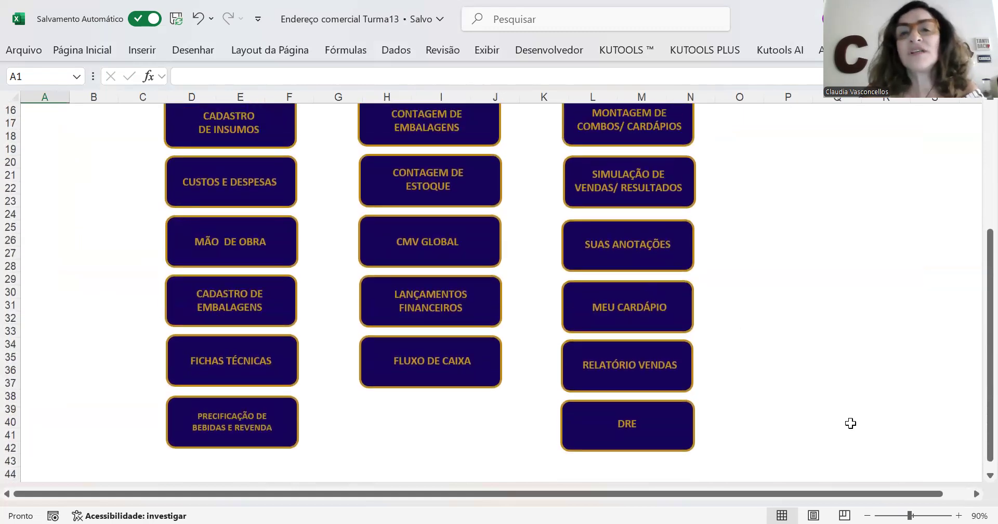